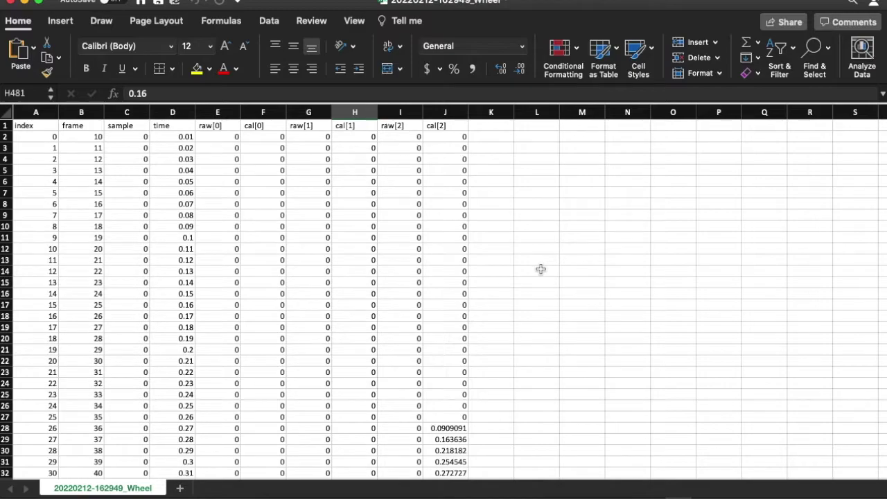
# - Copy the time and cal[1] columns of the wheel data into a new sheet of the same workbook
pyautogui.click(176, 115)
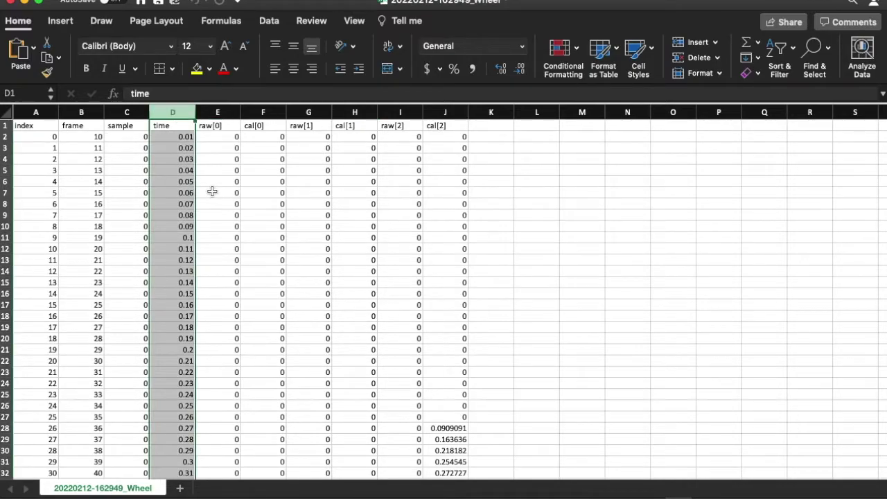
pyautogui.click(357, 112)
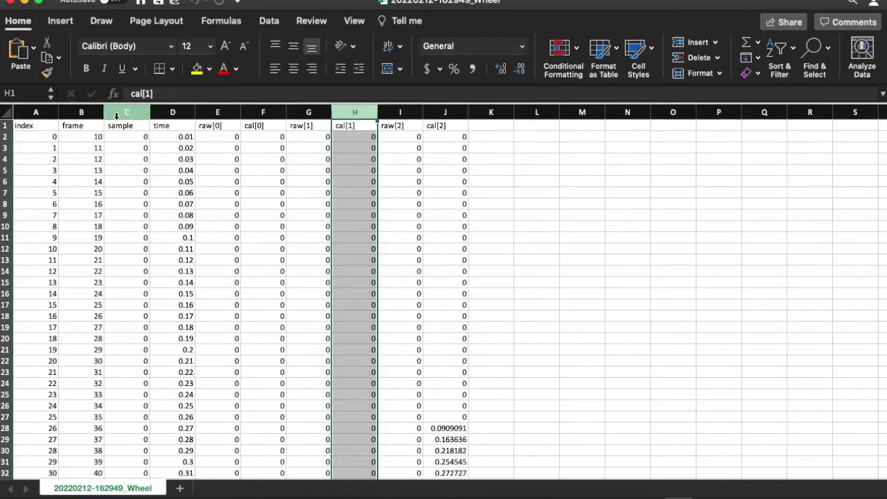
pyautogui.click(170, 109)
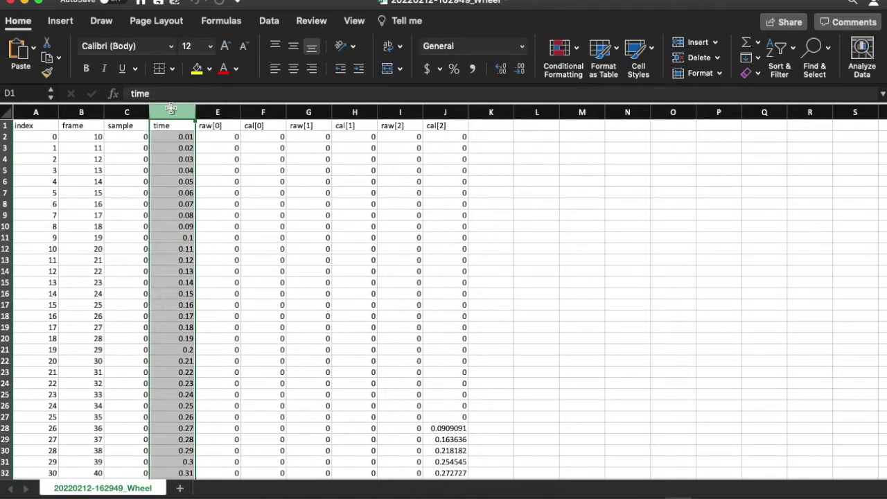
pyautogui.keyDown('super'); pyautogui.click(348, 111); pyautogui.keyUp('super')
pyautogui.press('super+c')
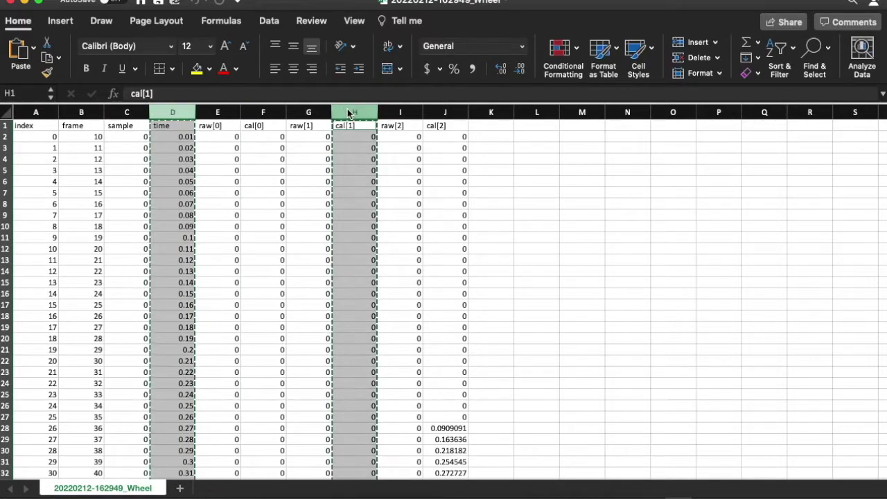
pyautogui.click(183, 488)
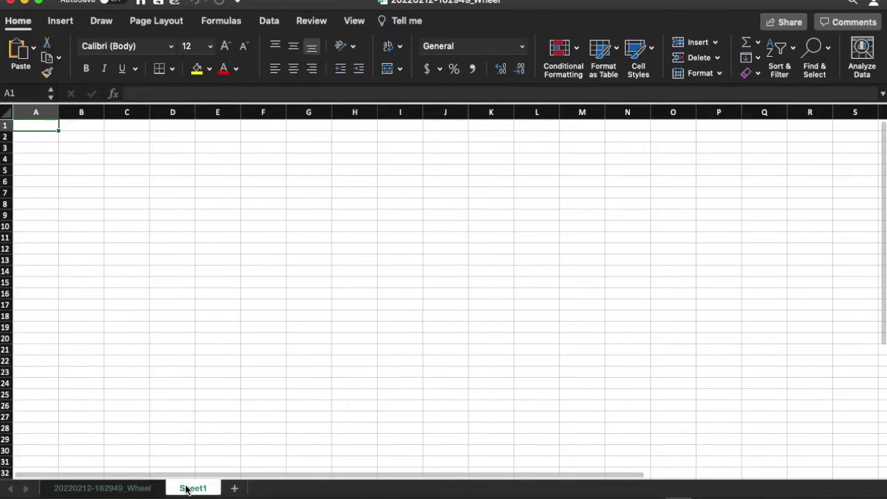
pyautogui.press('super+v')
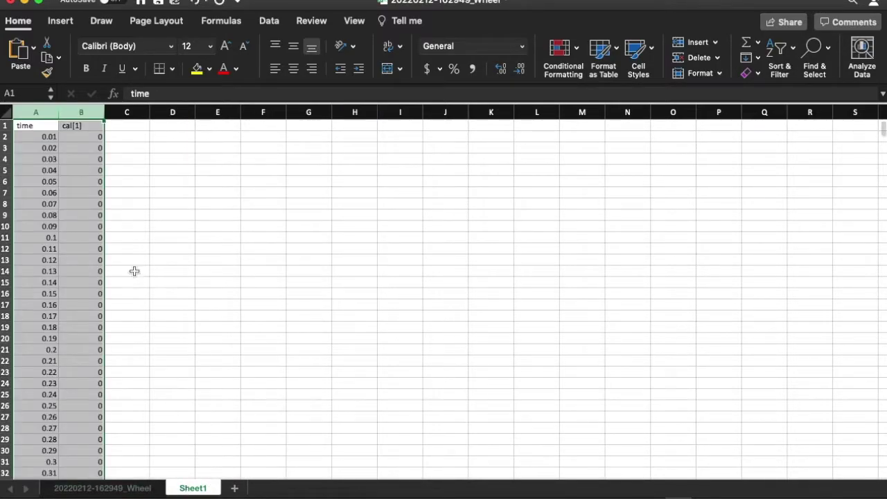
pyautogui.click(126, 259)
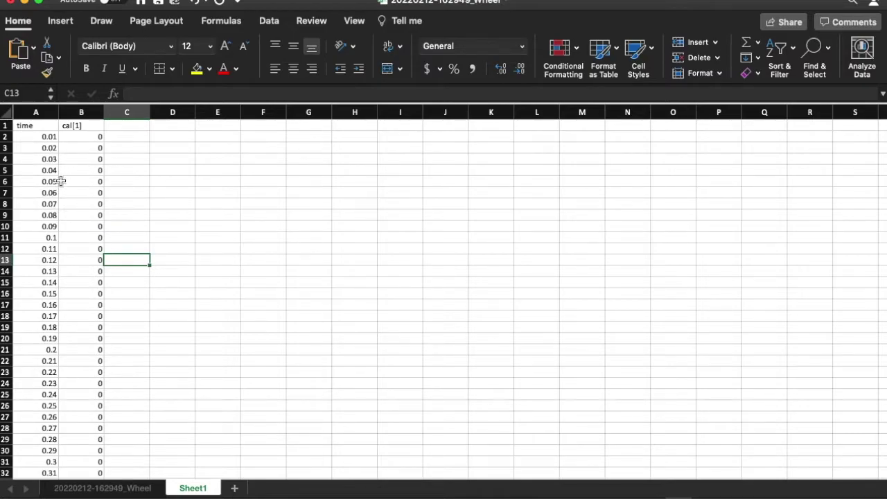
# - Copy the rows from time 3.8 to 4.8 in both columns of Sheet1
pyautogui.scroll(-5, 55, 267)
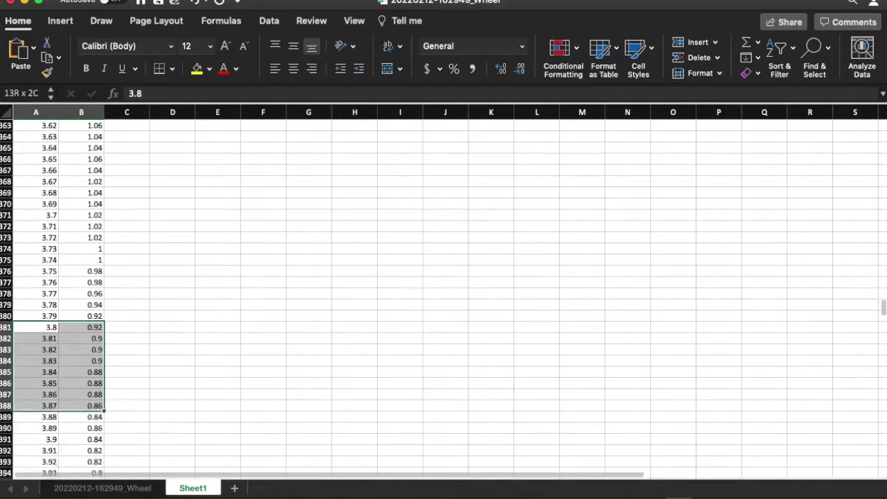
pyautogui.moveTo(66, 116)
pyautogui.mouseDown()
pyautogui.moveTo(72, 87)
pyautogui.moveTo(66, 121)
pyautogui.mouseUp()
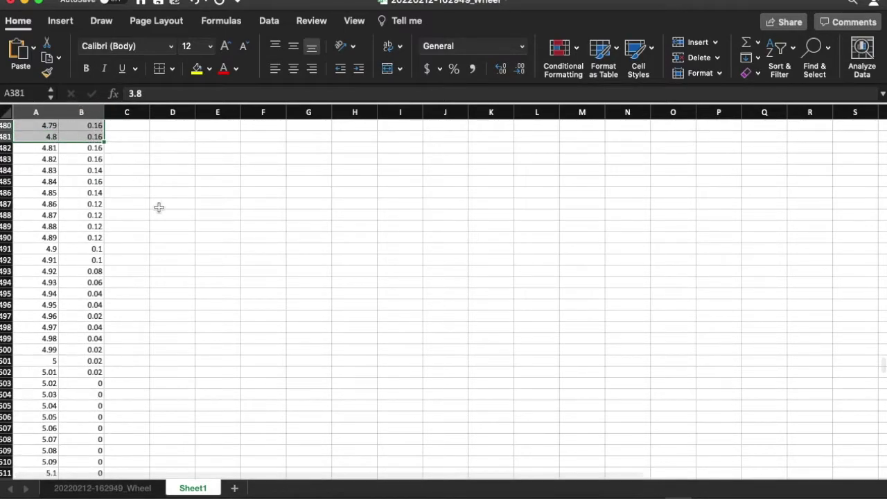
pyautogui.scroll(20, 159, 207)
pyautogui.scroll(-15, 159, 207)
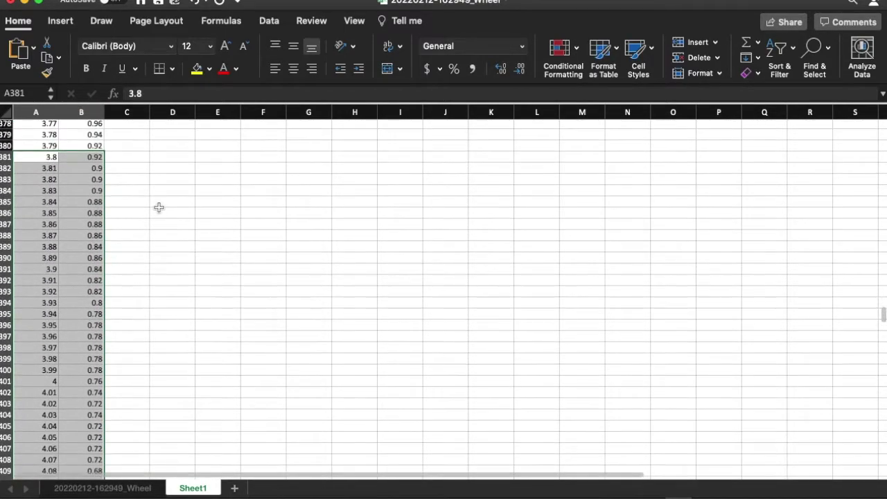
pyautogui.scroll(-10, 159, 207)
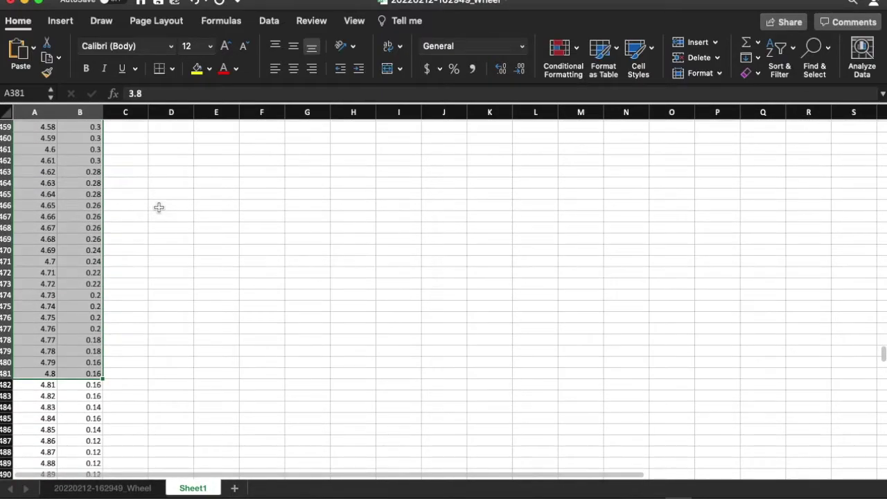
pyautogui.scroll(20, 158, 208)
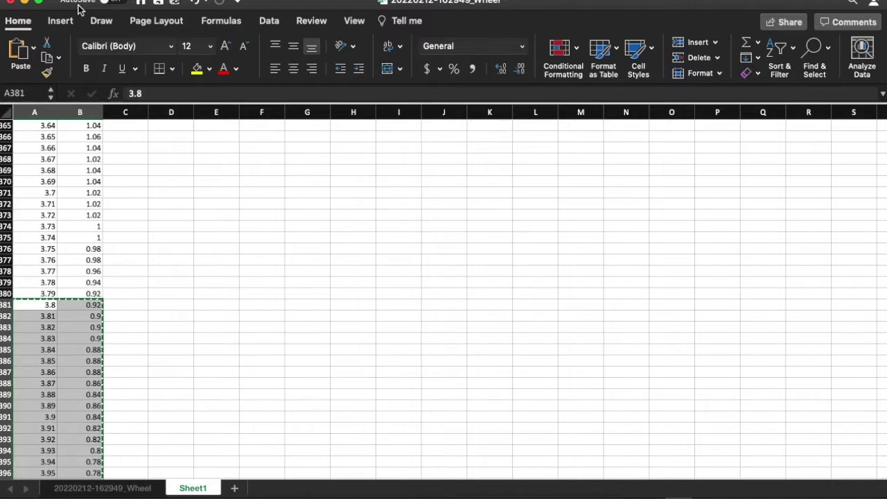
# - Create a new workbook and paste the copied rows starting at cell A2
pyautogui.press('super+n')
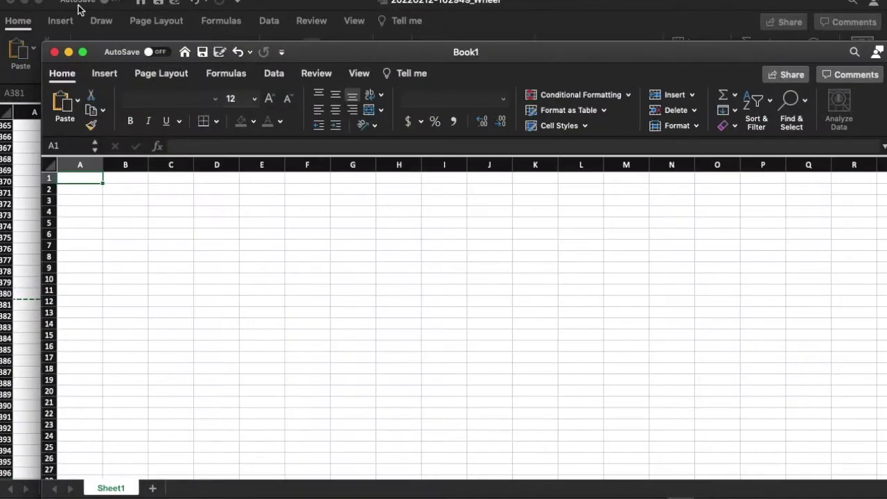
pyautogui.moveTo(313, 63); pyautogui.dragTo(298, 32)
pyautogui.click(72, 160)
pyautogui.press('super+v')
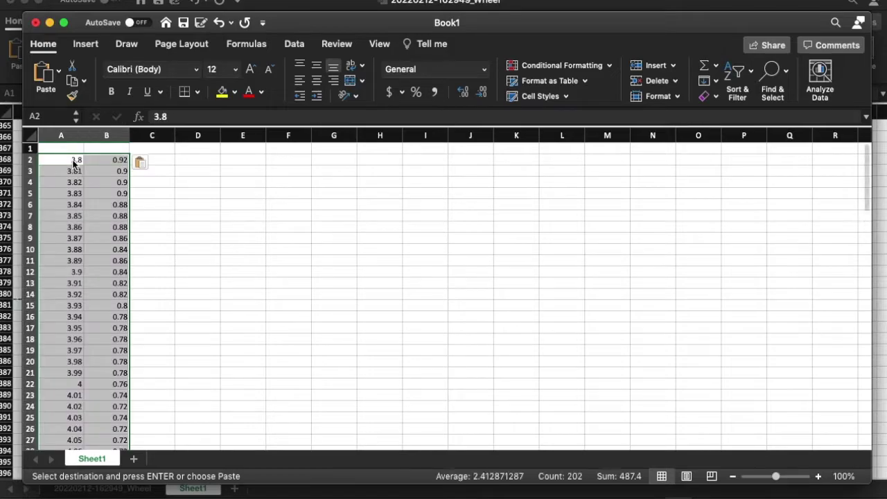
# - Enter the column headers "time" in A1 and "v_y" in B1 above the pasted data
pyautogui.click(72, 149)
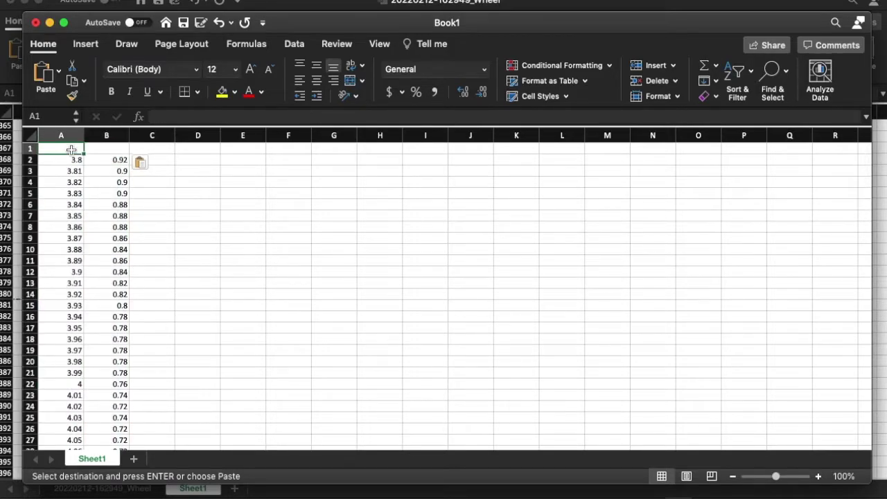
pyautogui.write('time')
pyautogui.press('Tab')
pyautogui.write('v_y')
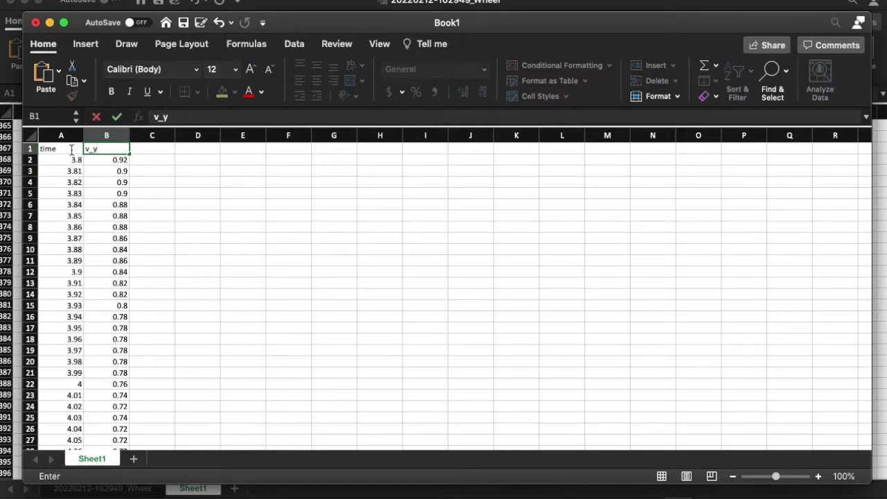
pyautogui.press('Return')
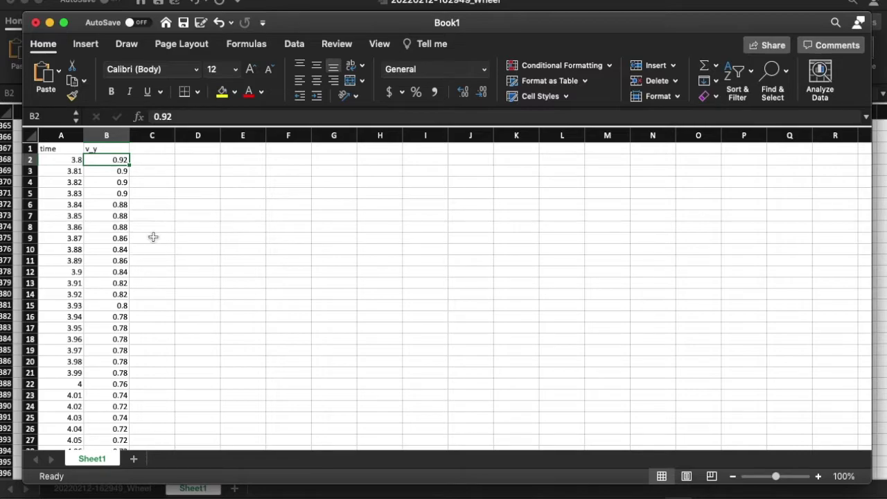
pyautogui.click(156, 148)
pyautogui.moveTo(206, 149); pyautogui.dragTo(249, 150)
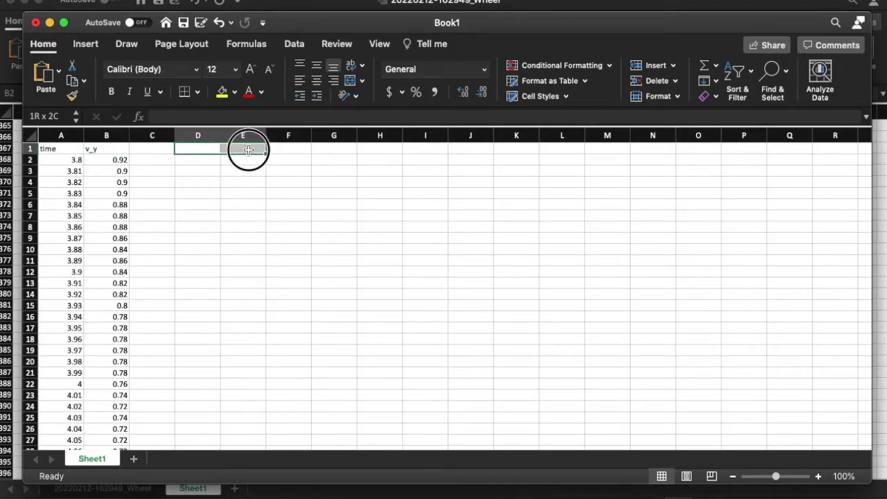
pyautogui.click(248, 150)
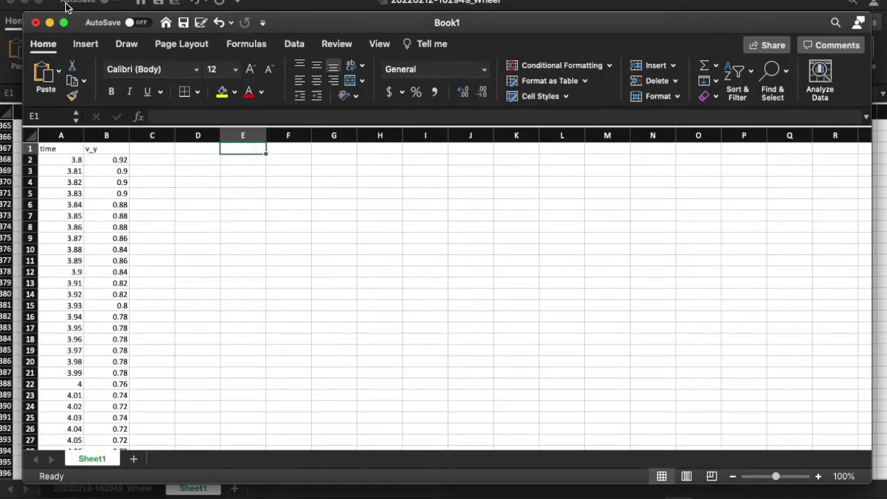
pyautogui.click(67, 6)
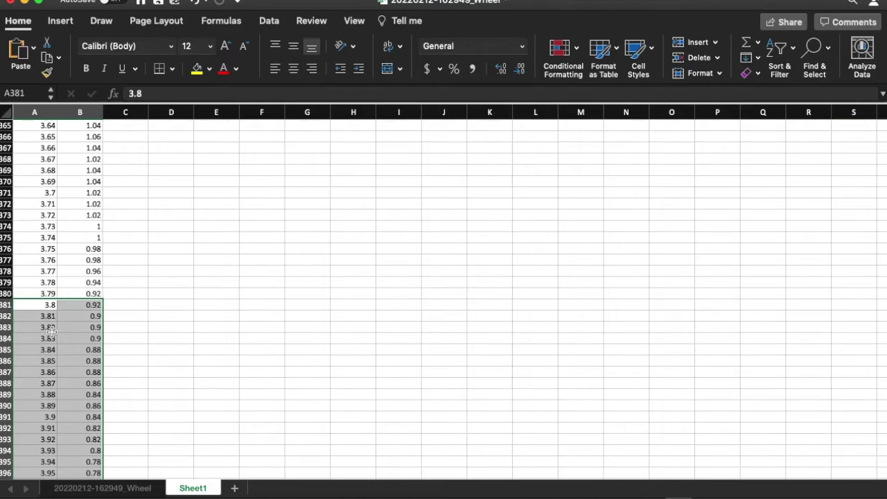
pyautogui.scroll(-3, 52, 331)
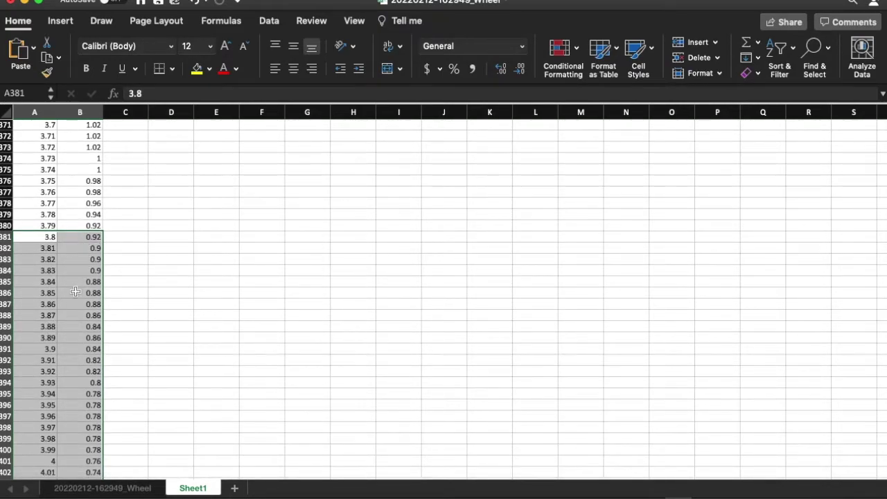
pyautogui.press('super+grave')
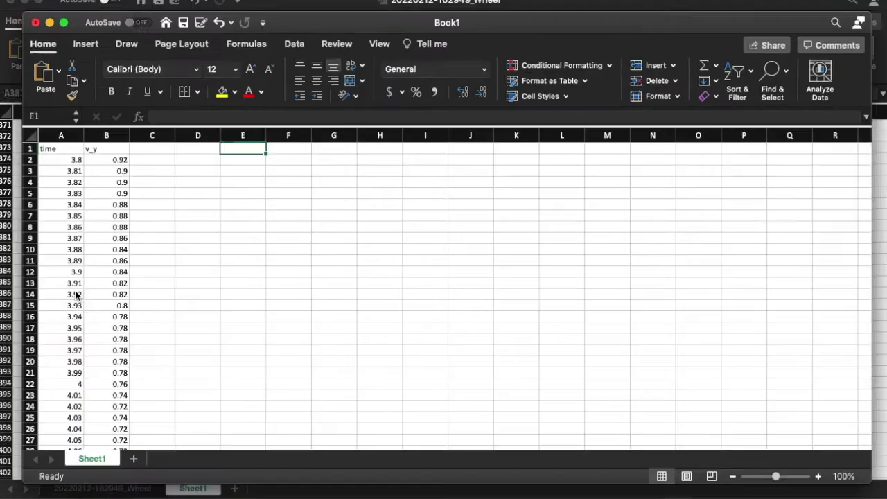
pyautogui.click(93, 169)
pyautogui.moveTo(70, 160); pyautogui.dragTo(69, 291)
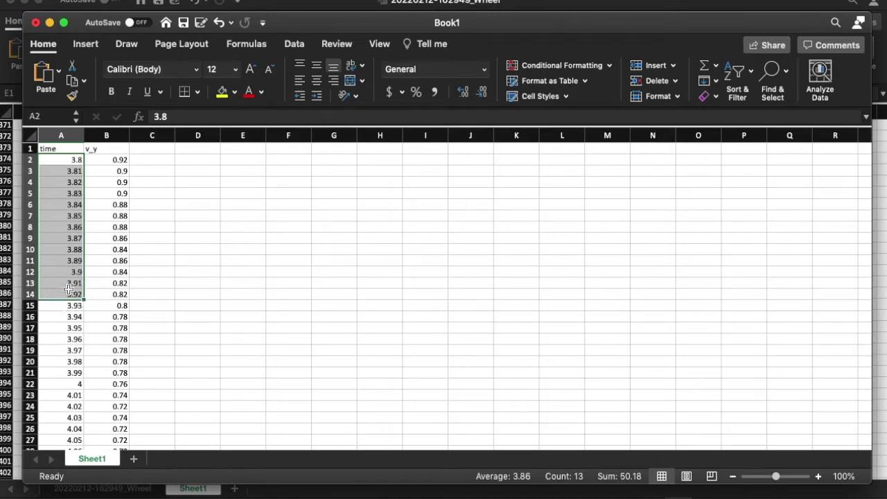
pyautogui.click(69, 292)
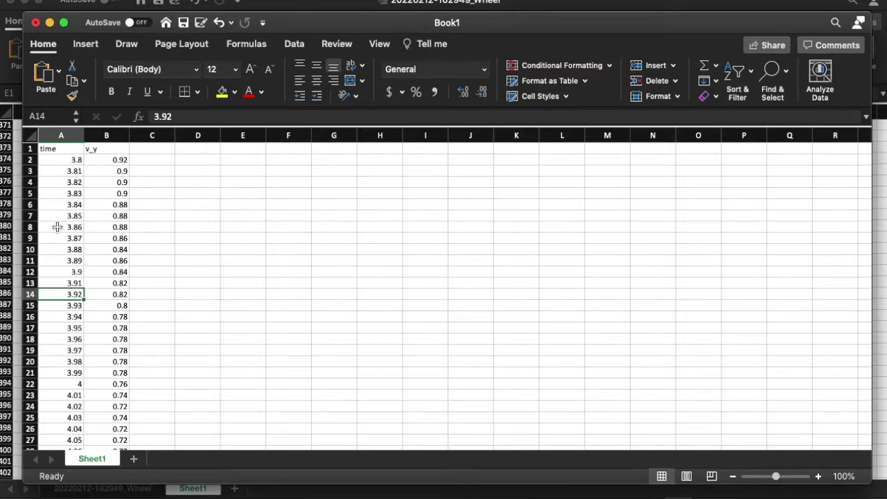
pyautogui.press('super+grave')
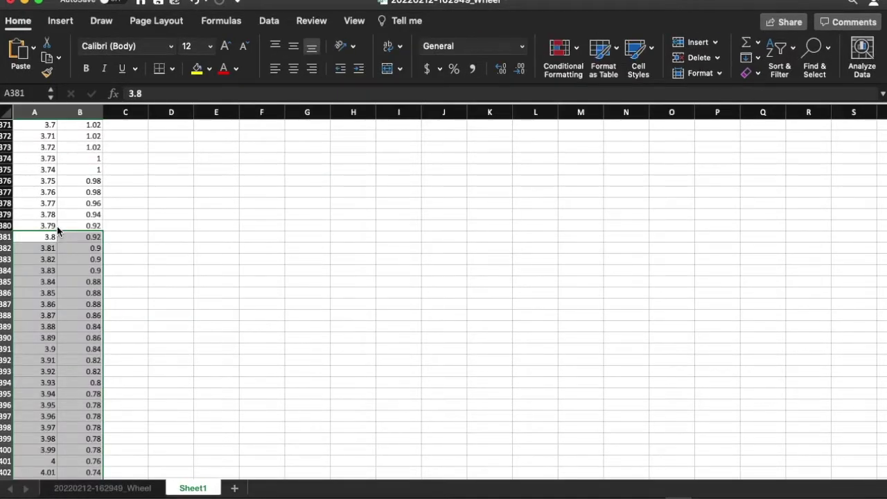
pyautogui.press('super+grave')
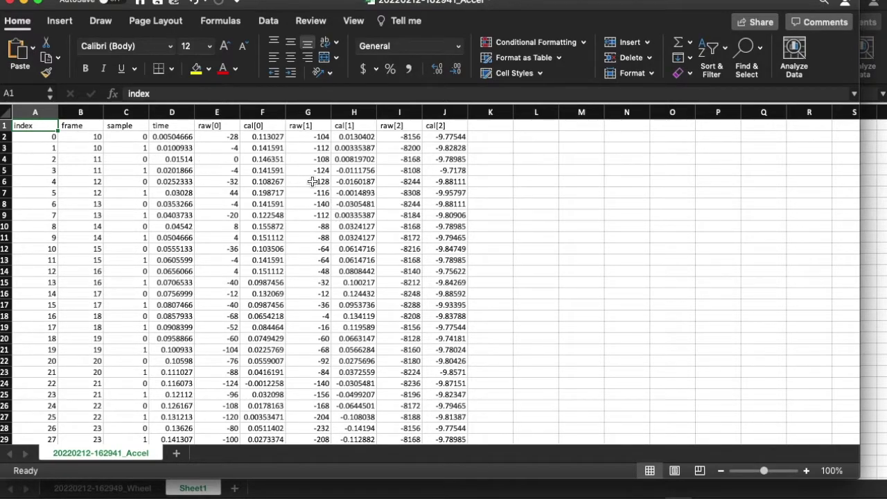
pyautogui.click(267, 115)
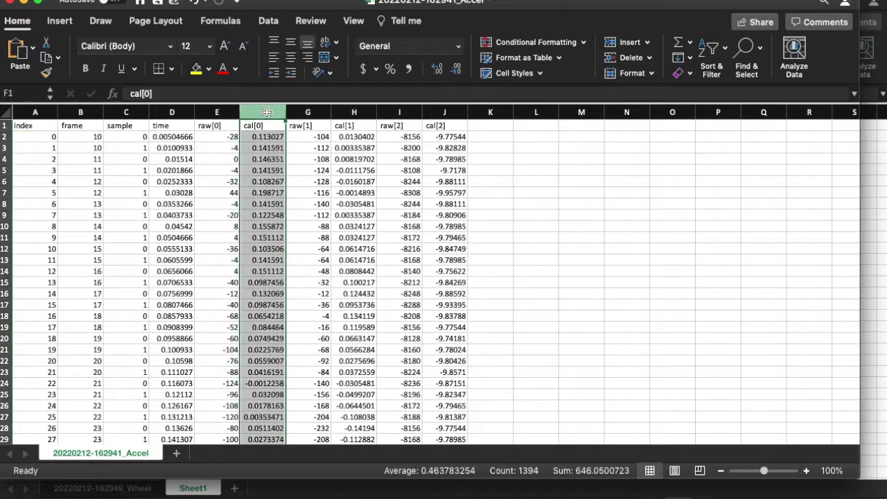
pyautogui.click(354, 115)
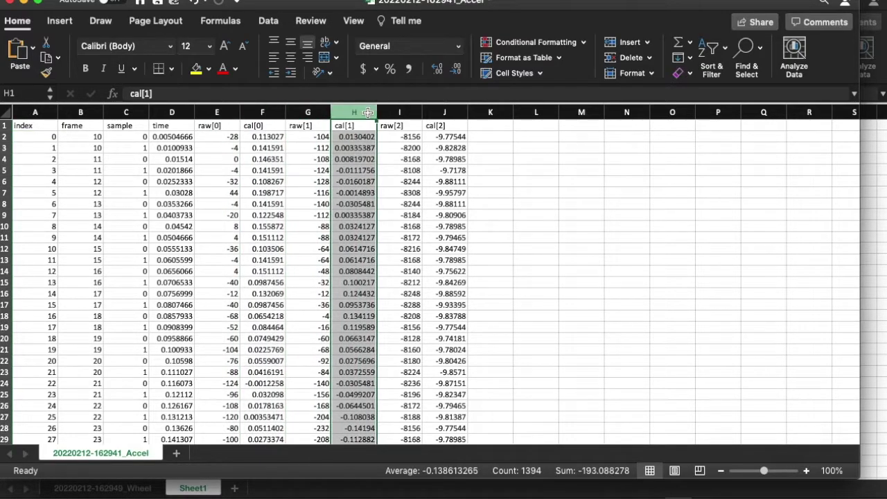
pyautogui.click(272, 113)
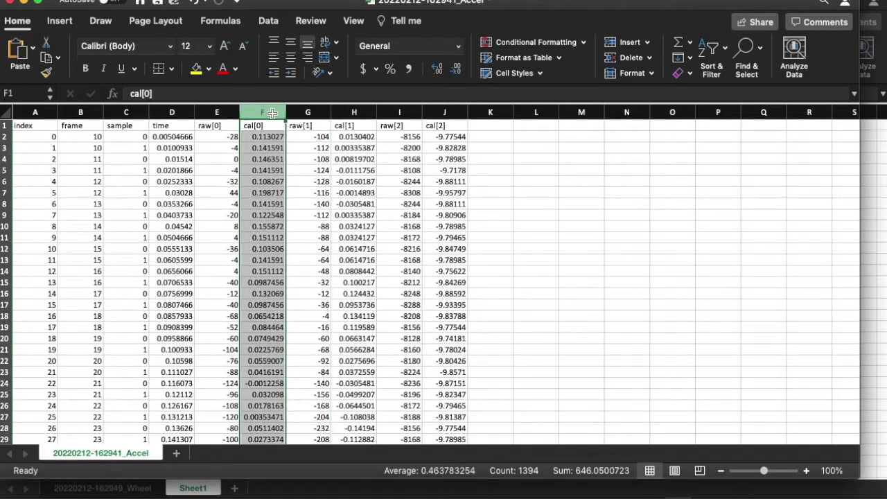
pyautogui.click(362, 113)
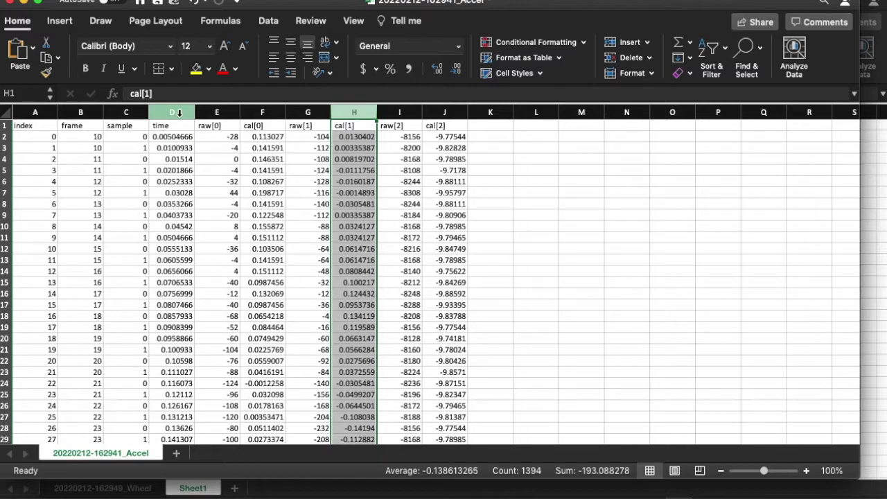
# - Copy the sample, time, cal[0] and cal[1] columns of the accelerometer data into a new sheet starting at cell A1
pyautogui.click(138, 111)
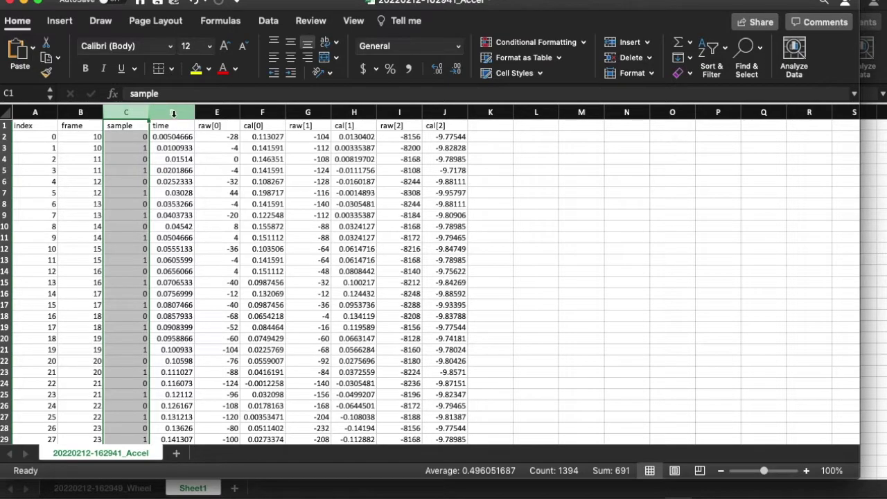
pyautogui.keyDown('super'); pyautogui.click(174, 113); pyautogui.keyUp('super')
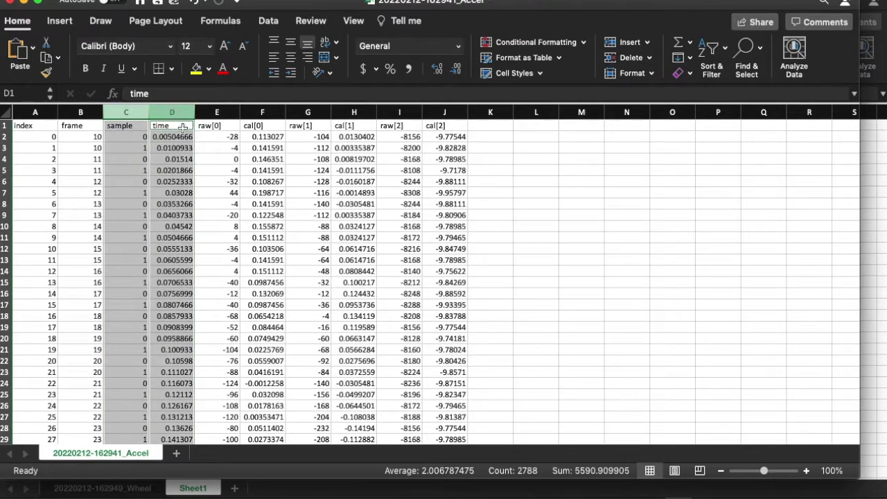
pyautogui.keyDown('super'); pyautogui.click(267, 112); pyautogui.keyUp('super')
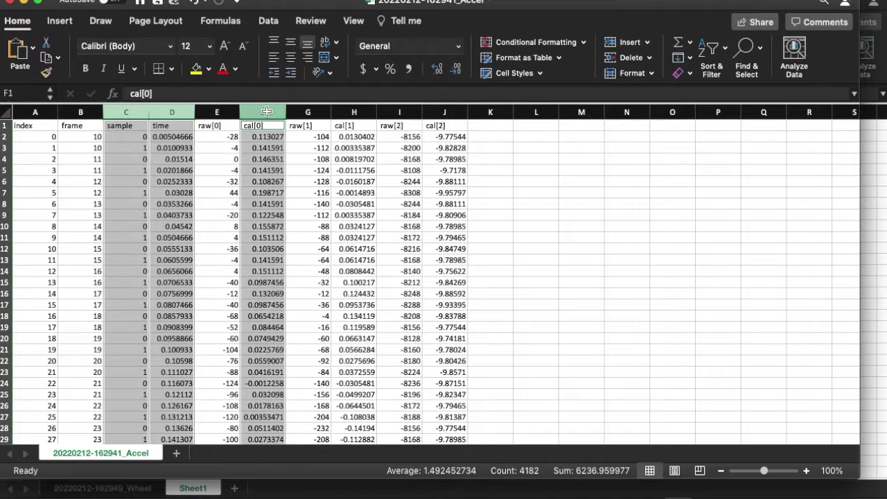
pyautogui.keyDown('super'); pyautogui.click(360, 112); pyautogui.keyUp('super')
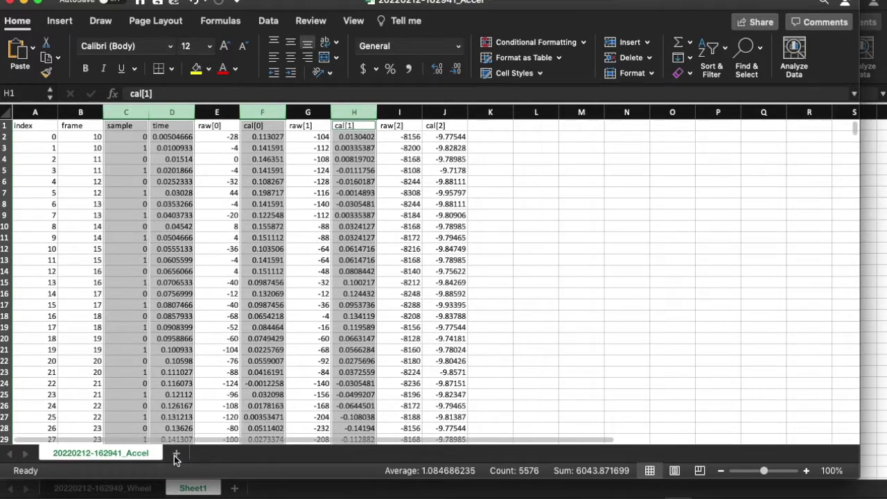
pyautogui.click(176, 454)
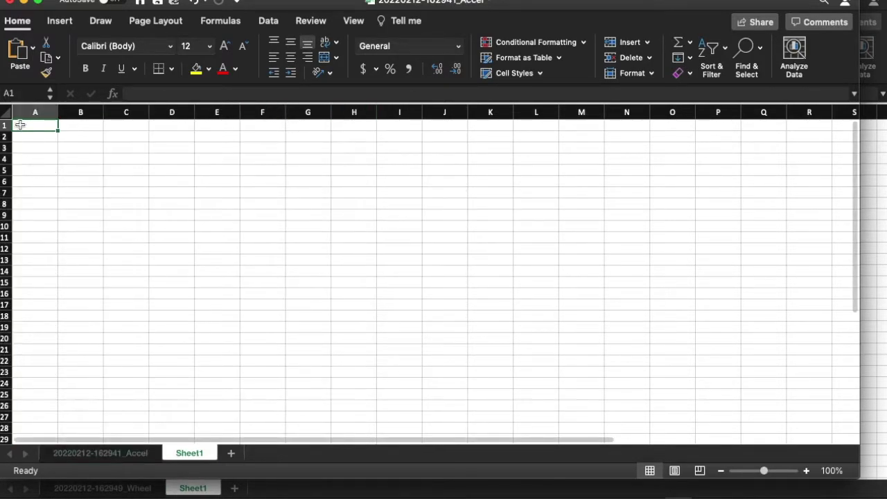
pyautogui.press('super+v')
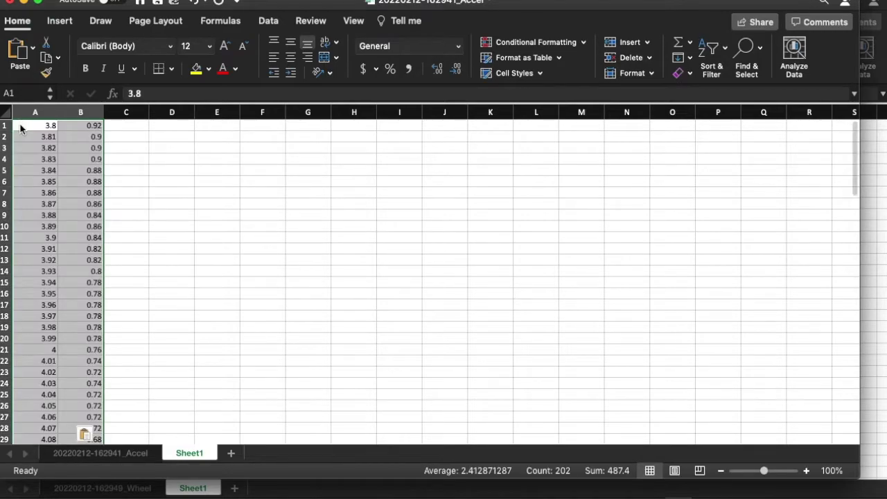
pyautogui.press('super+z')
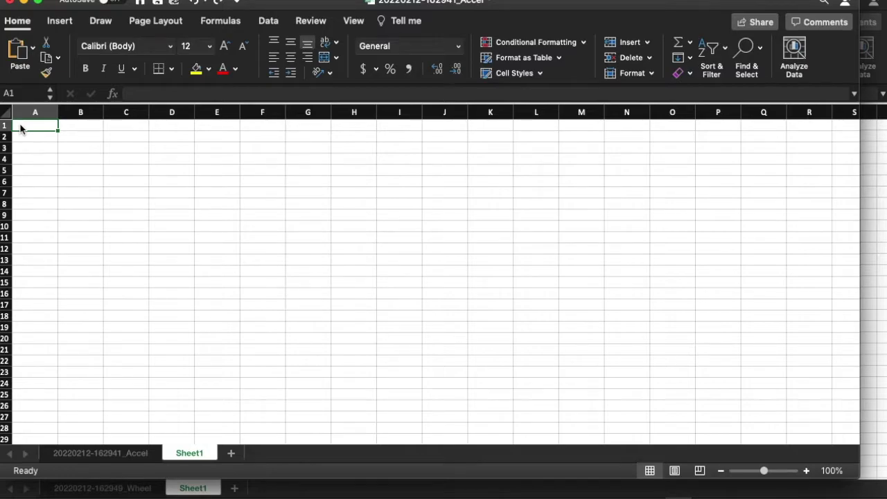
pyautogui.click(80, 453)
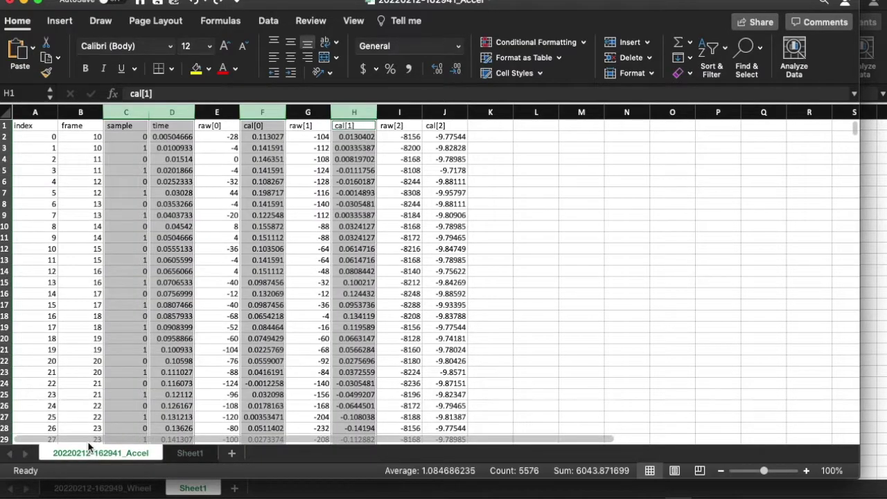
pyautogui.press('super+c')
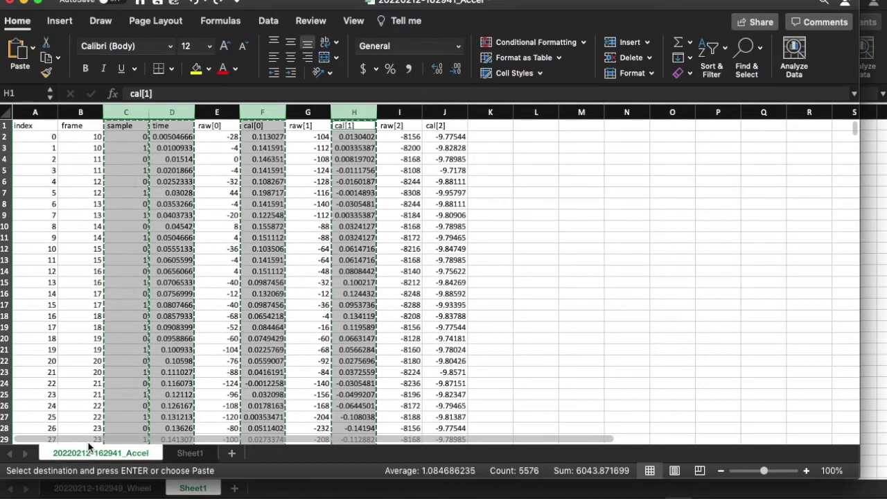
pyautogui.click(191, 453)
pyautogui.press('super+v')
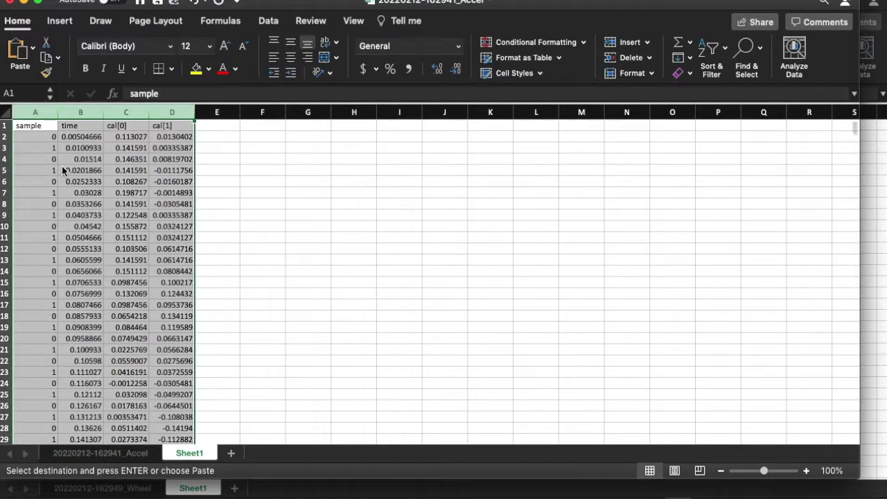
# - Format all time values in column B from B2 down as Number with two decimal places
pyautogui.click(89, 161)
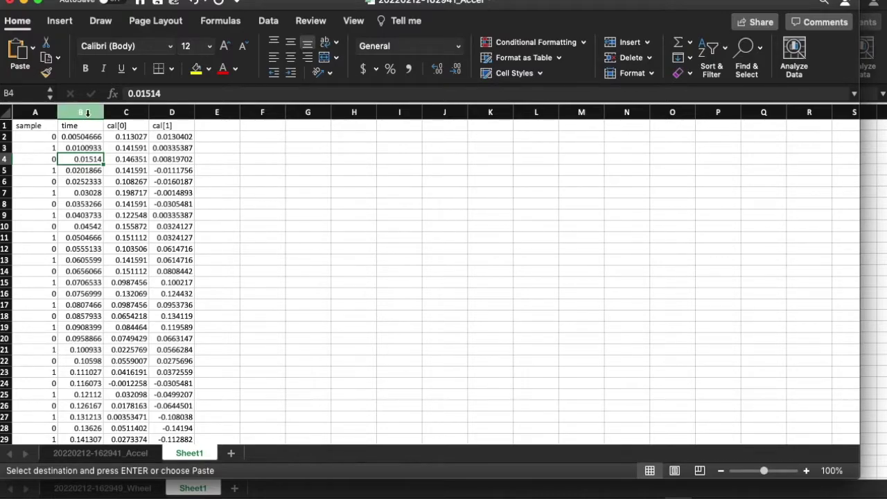
pyautogui.click(88, 113)
pyautogui.click(77, 147)
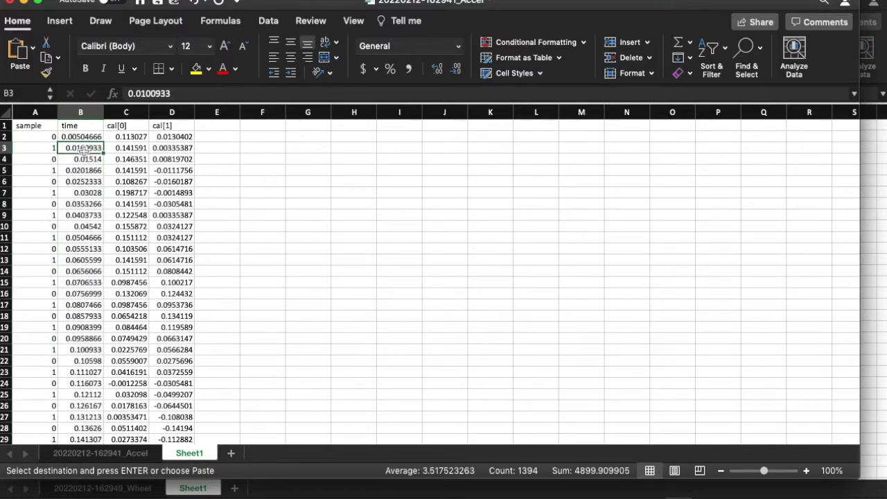
pyautogui.moveTo(80, 137); pyautogui.dragTo(83, 170)
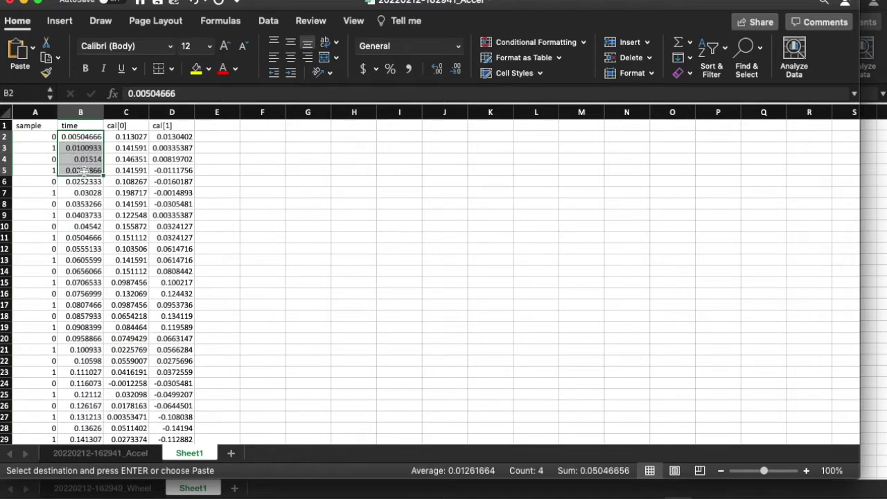
pyautogui.press('super+shift+Down')
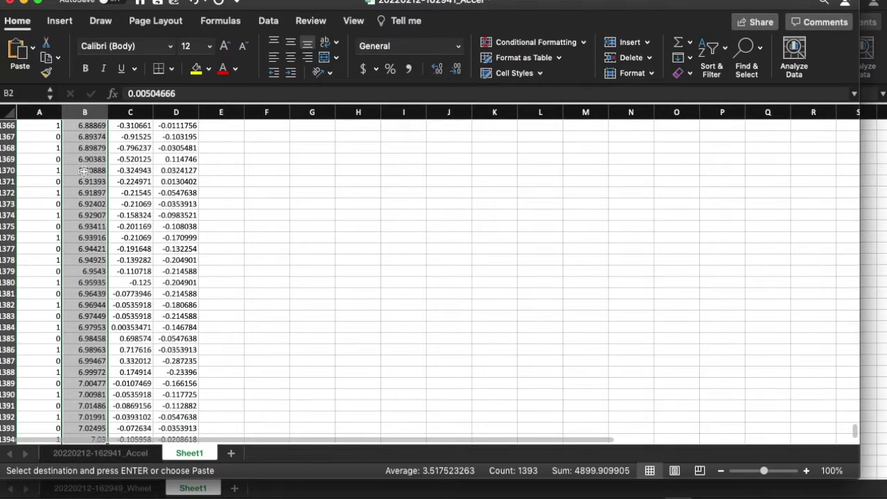
pyautogui.rightClick(84, 176)
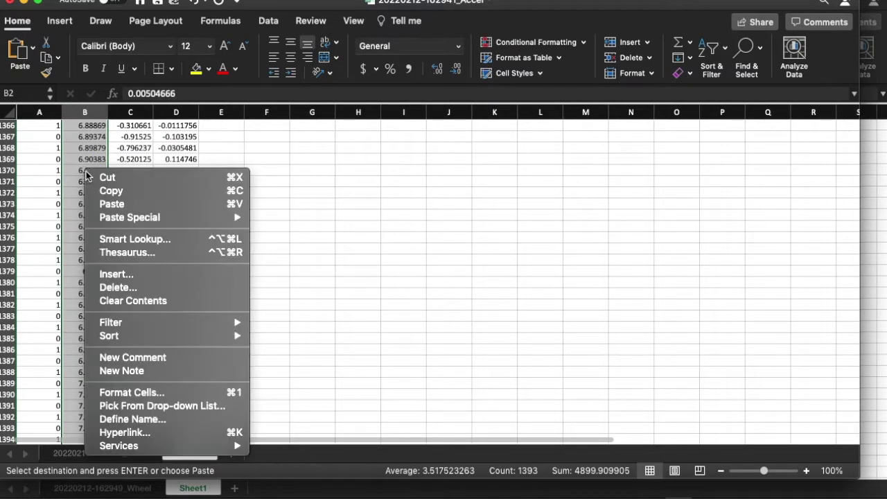
pyautogui.click(130, 391)
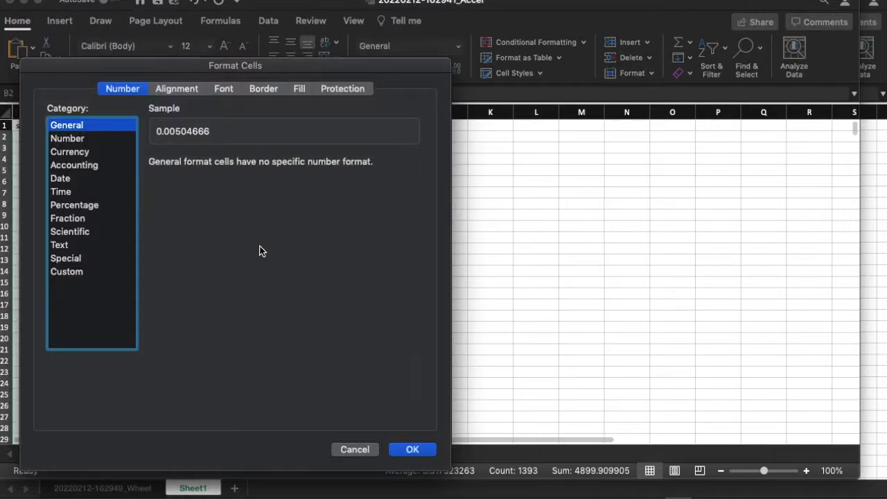
pyautogui.click(106, 142)
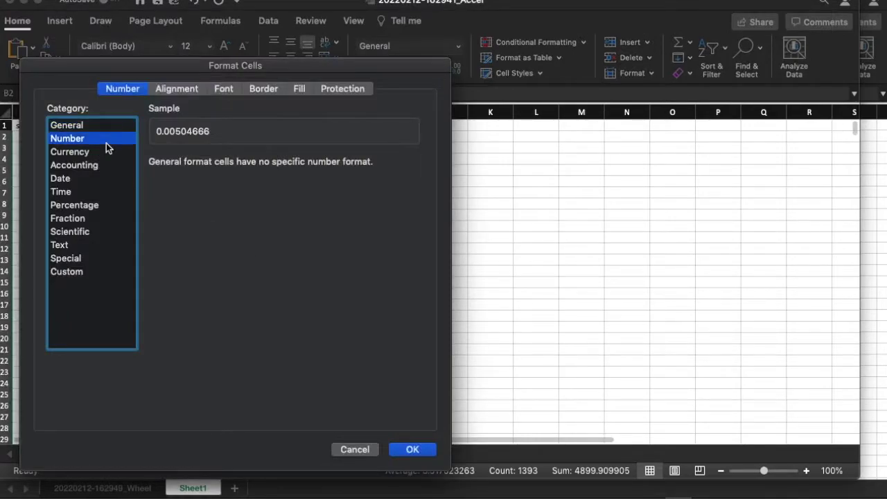
pyautogui.click(253, 166)
pyautogui.click(254, 159)
pyautogui.click(413, 450)
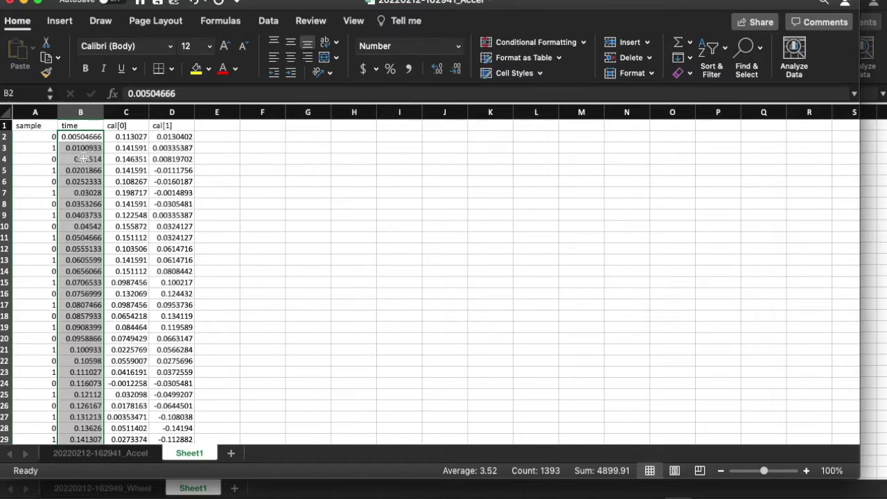
# - Examine the repeated rounded times in column B, checking the exact values in B22:B28 and the sample entries in A26 and A27
pyautogui.scroll(-7, 83, 350)
pyautogui.scroll(-6, 83, 350)
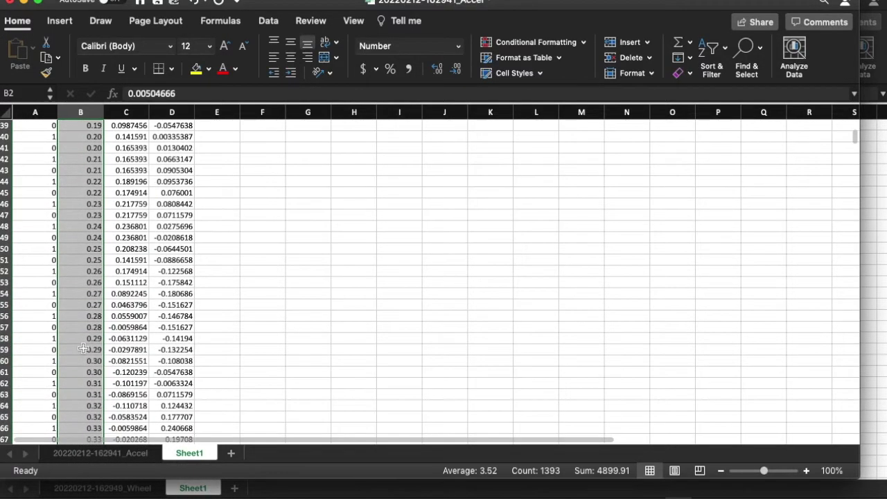
pyautogui.scroll(-2, 91, 396)
pyautogui.scroll(14, 90, 397)
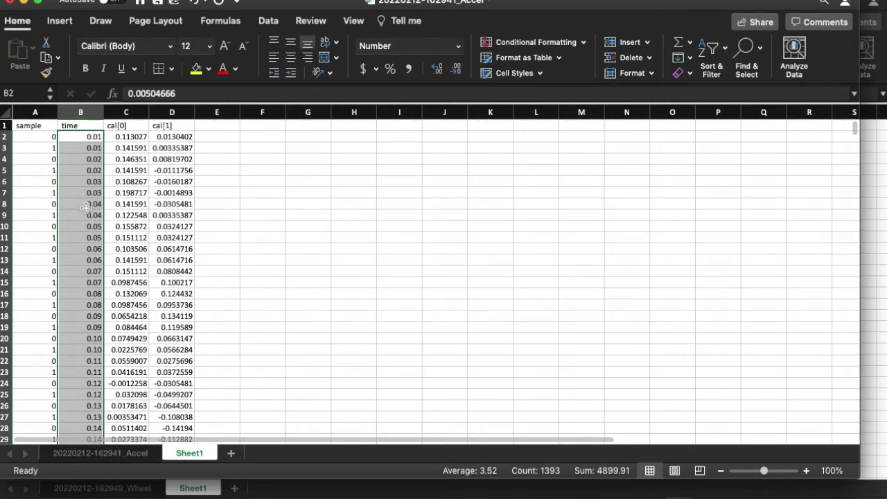
pyautogui.scroll(-3, 89, 195)
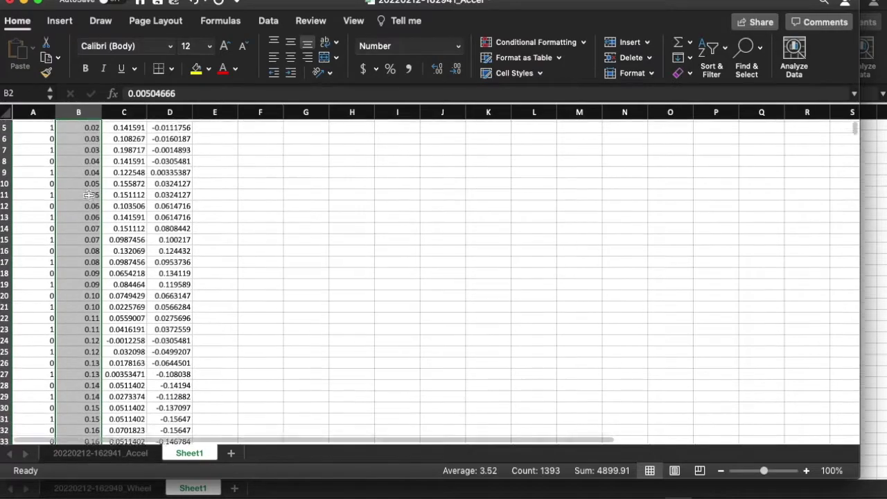
pyautogui.scroll(-3, 76, 236)
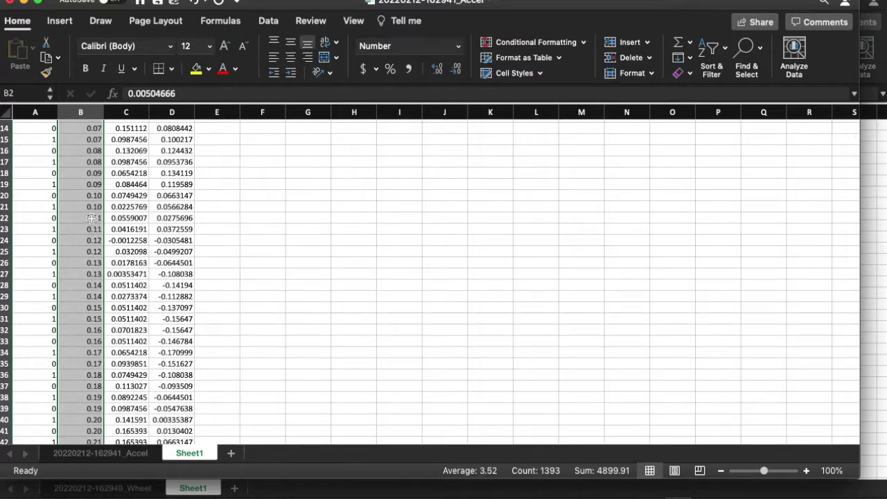
pyautogui.click(90, 218)
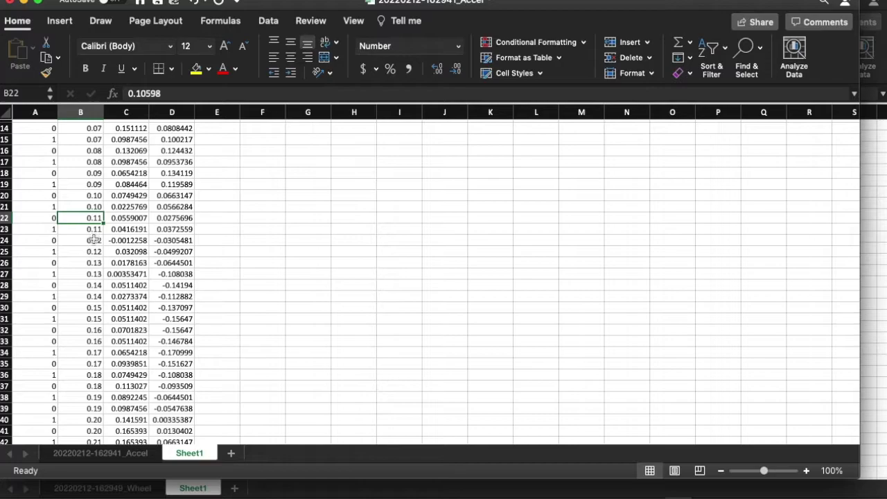
pyautogui.click(94, 230)
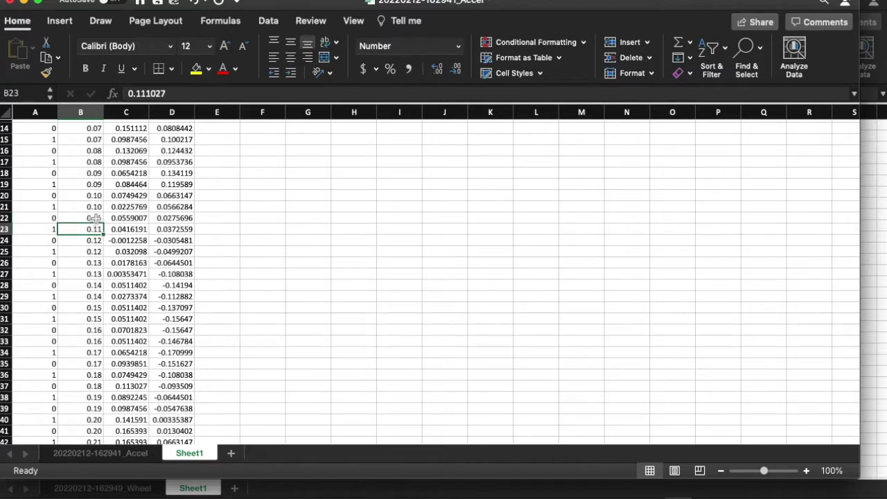
pyautogui.click(94, 218)
pyautogui.click(94, 230)
pyautogui.click(92, 240)
pyautogui.click(93, 253)
pyautogui.click(93, 264)
pyautogui.click(93, 274)
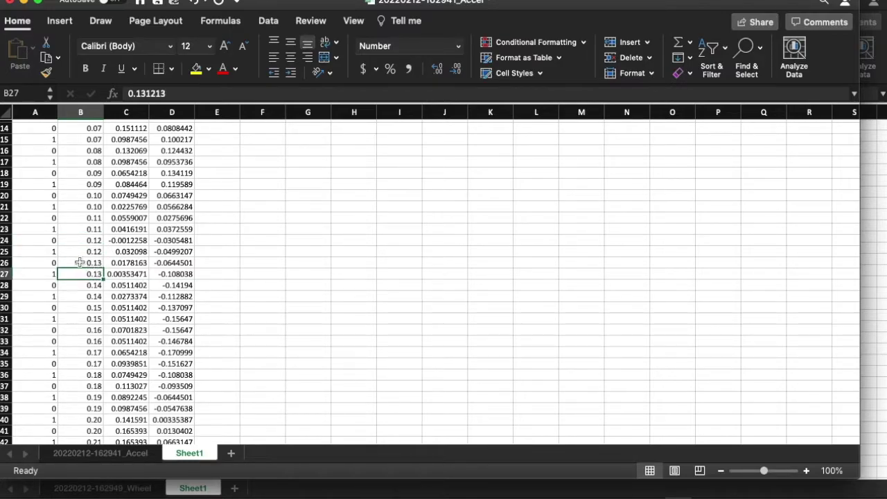
pyautogui.click(94, 262)
pyautogui.click(94, 284)
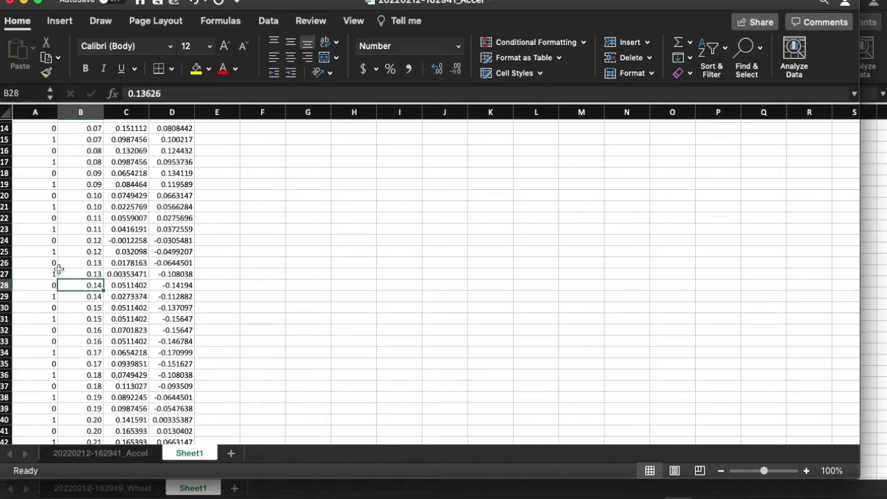
pyautogui.click(51, 264)
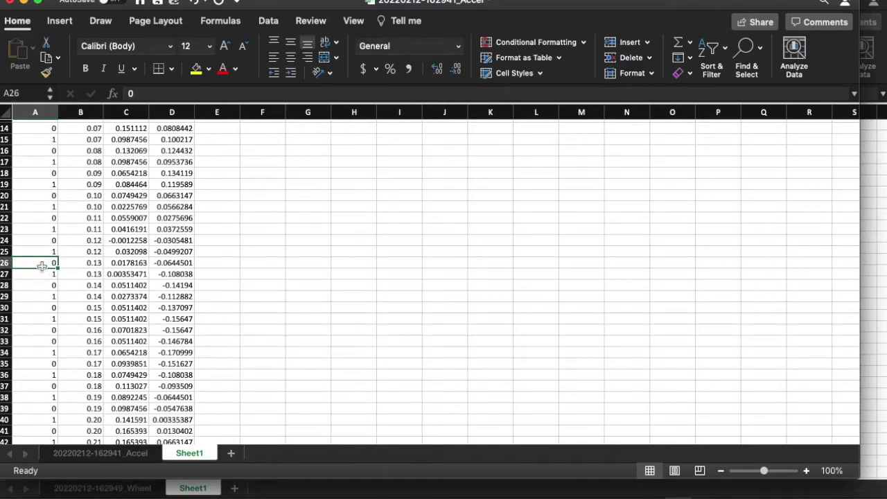
pyautogui.click(45, 276)
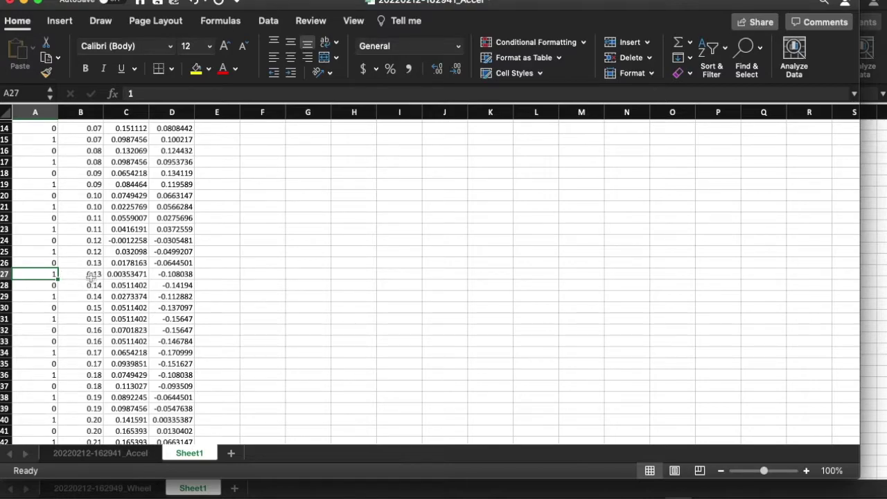
pyautogui.scroll(5, 89, 276)
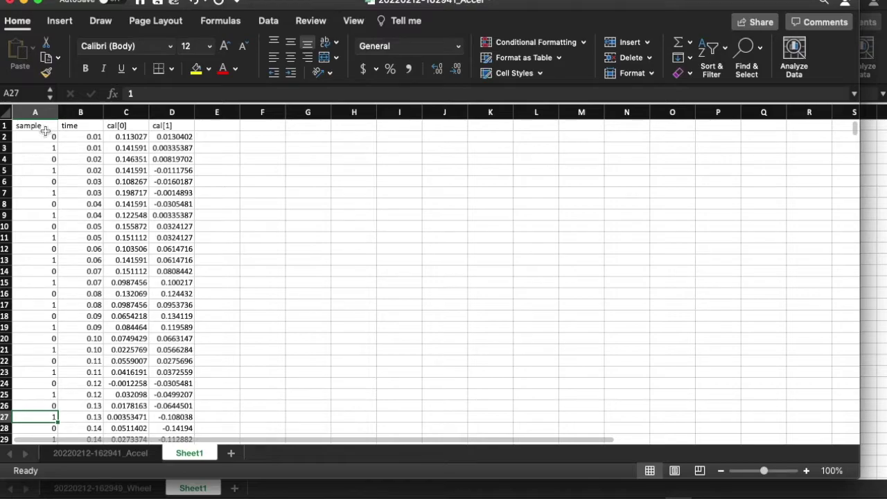
# - Delete rows 2 to 752 of Sheet1, so that the data starts at time 3.80 under the headers
pyautogui.scroll(-1, 73, 285)
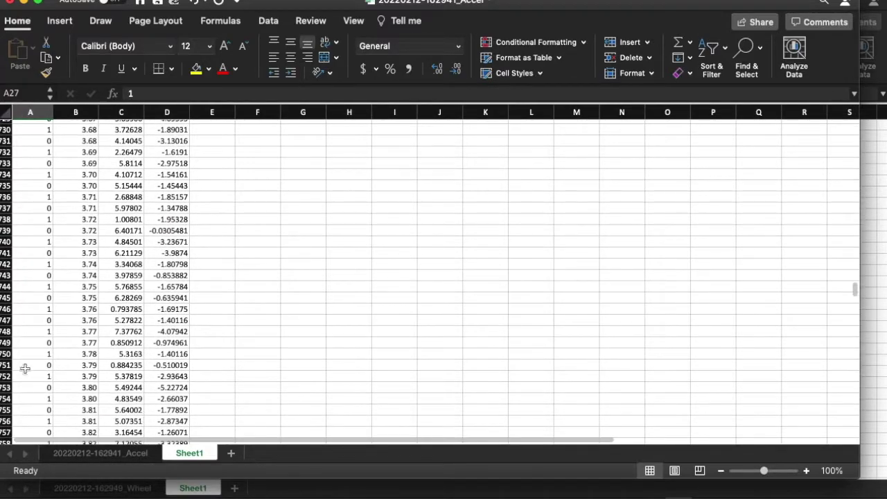
pyautogui.moveTo(4, 378); pyautogui.dragTo(27, 130)
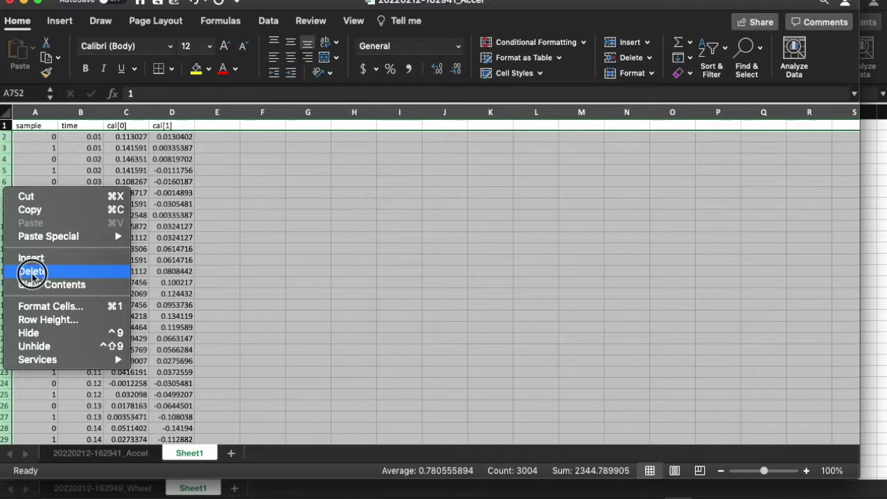
pyautogui.click(63, 282)
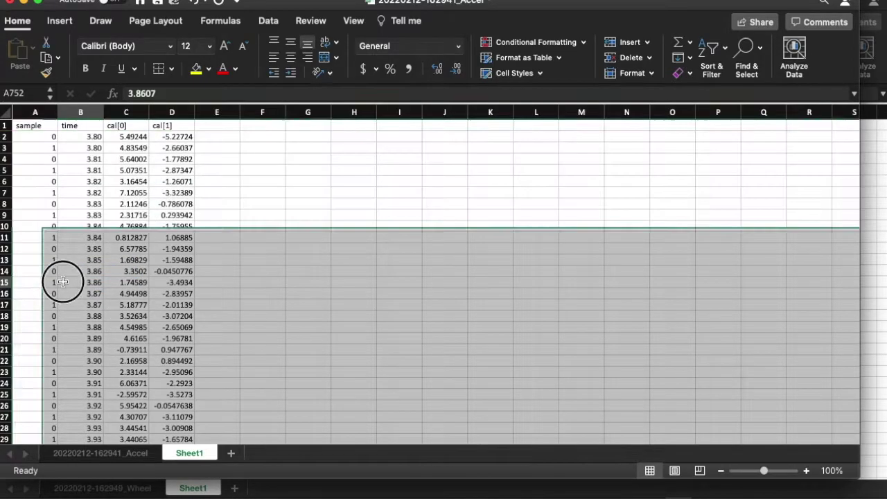
# - Delete all rows of Sheet1 from row 203 down, so that the data ends at time 4.80
pyautogui.scroll(-15, 66, 249)
pyautogui.scroll(-7, 67, 249)
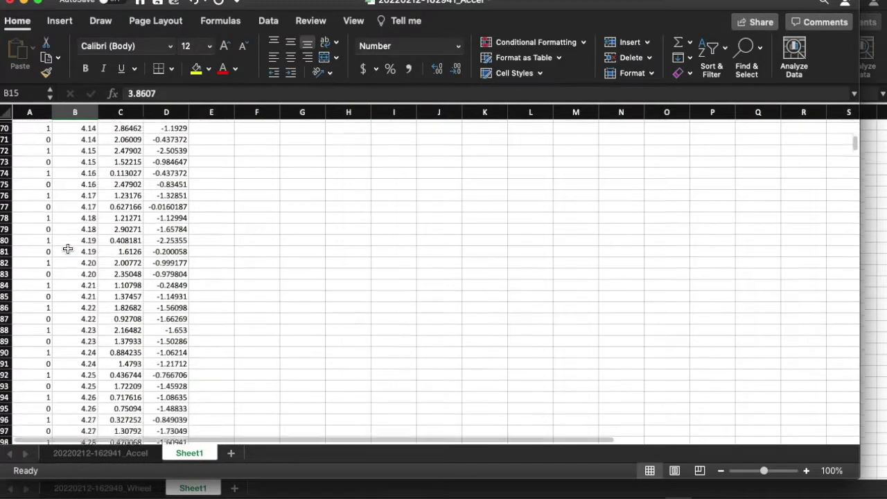
pyautogui.scroll(-10, 67, 249)
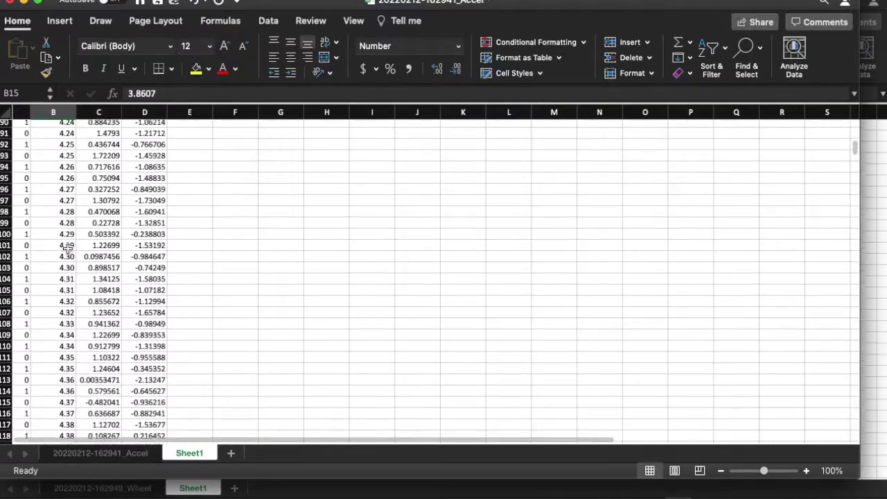
pyautogui.scroll(-12, 67, 249)
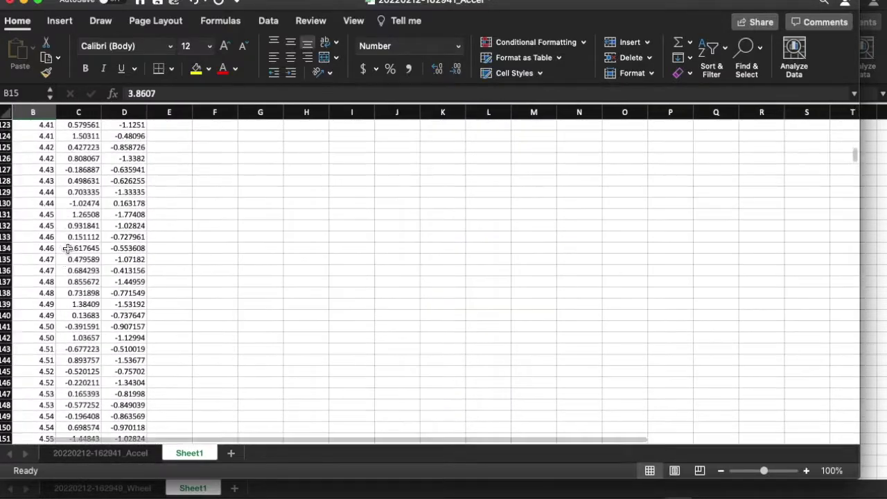
pyautogui.scroll(-8, 67, 248)
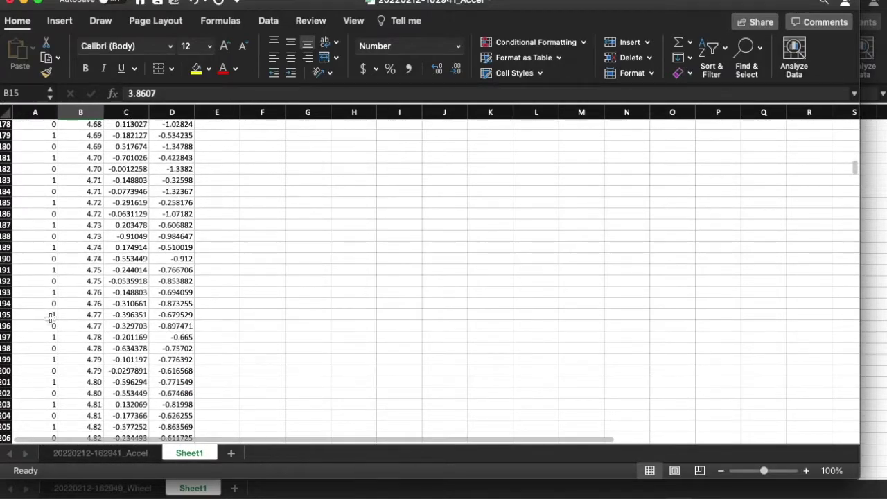
pyautogui.moveTo(5, 393); pyautogui.dragTo(6, 426)
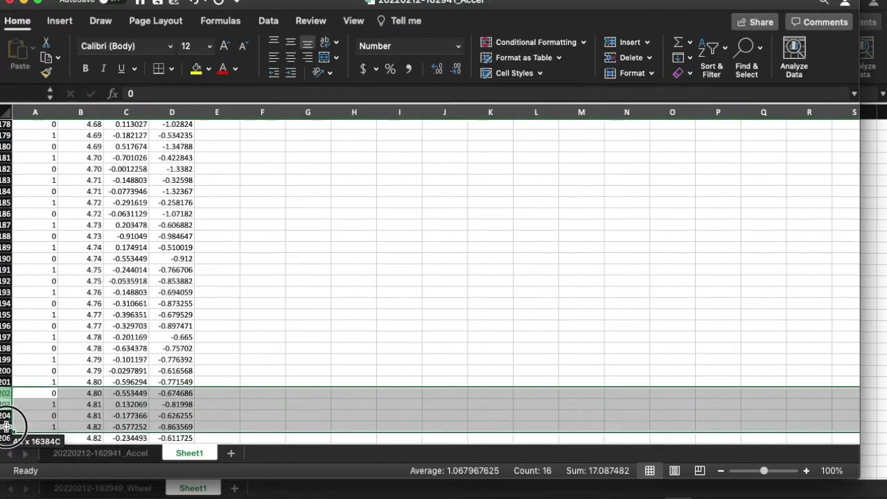
pyautogui.press('Right')
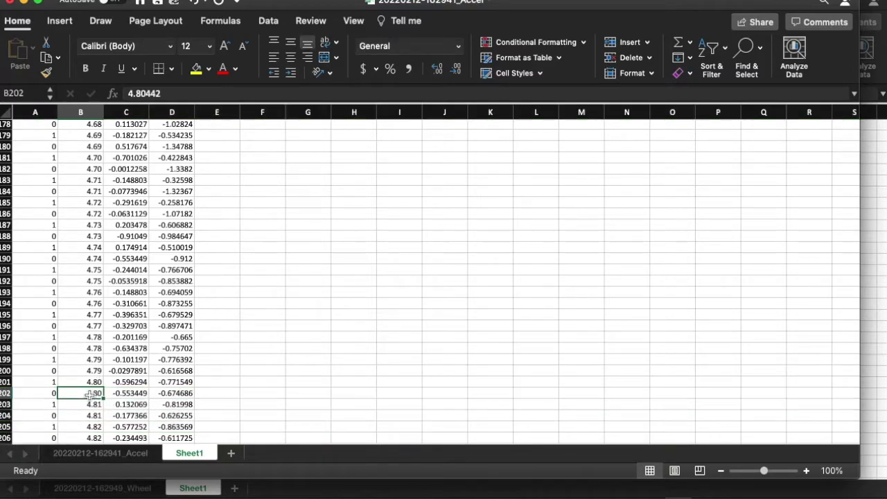
pyautogui.moveTo(5, 404); pyautogui.dragTo(6, 437)
pyautogui.moveTo(4, 437); pyautogui.dragTo(4, 437)
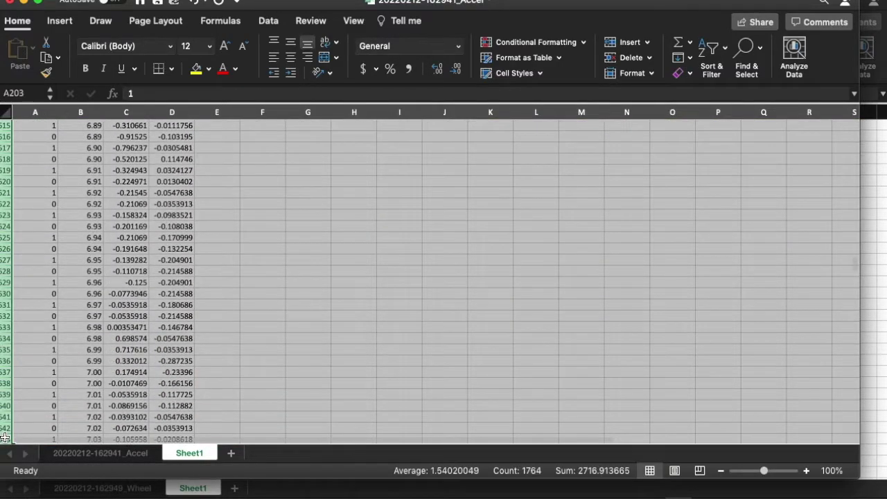
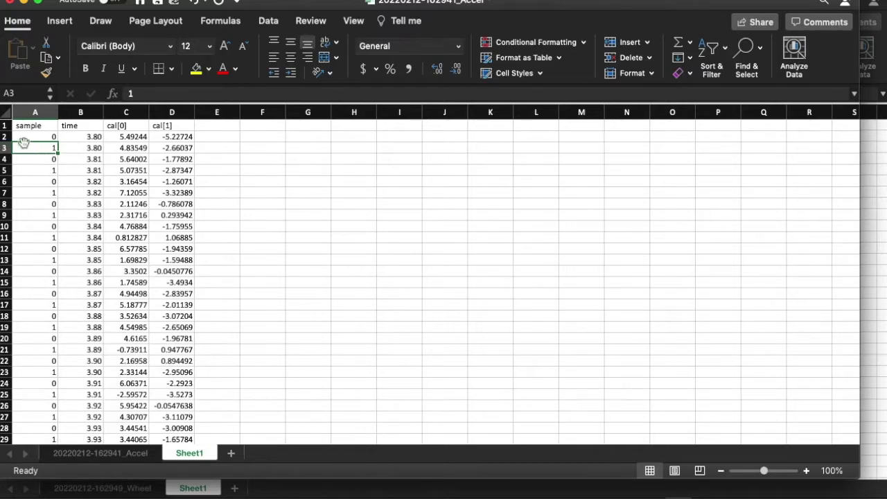
# - Add filters to the header row and filter the sample column to show only the value 1
pyautogui.click(26, 125)
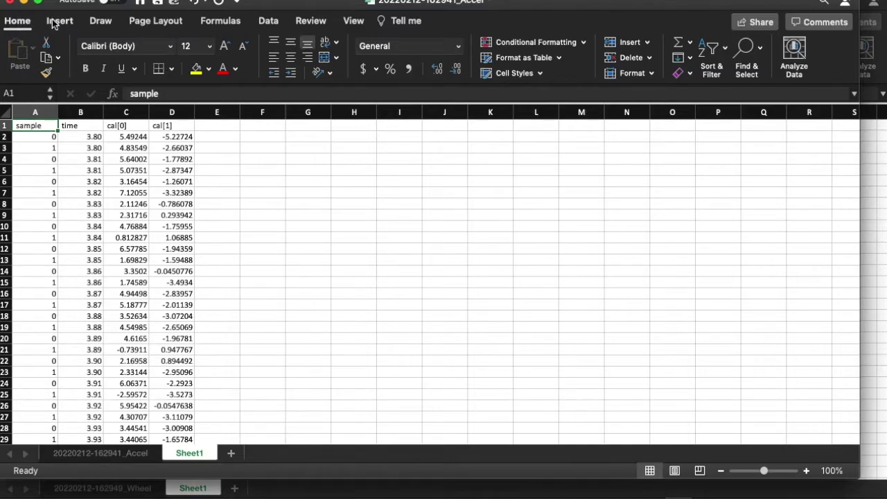
pyautogui.click(727, 52)
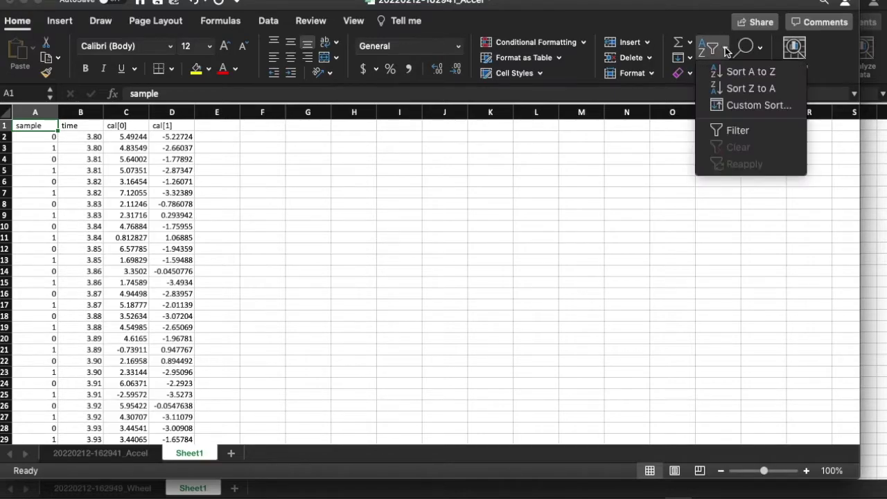
pyautogui.click(735, 132)
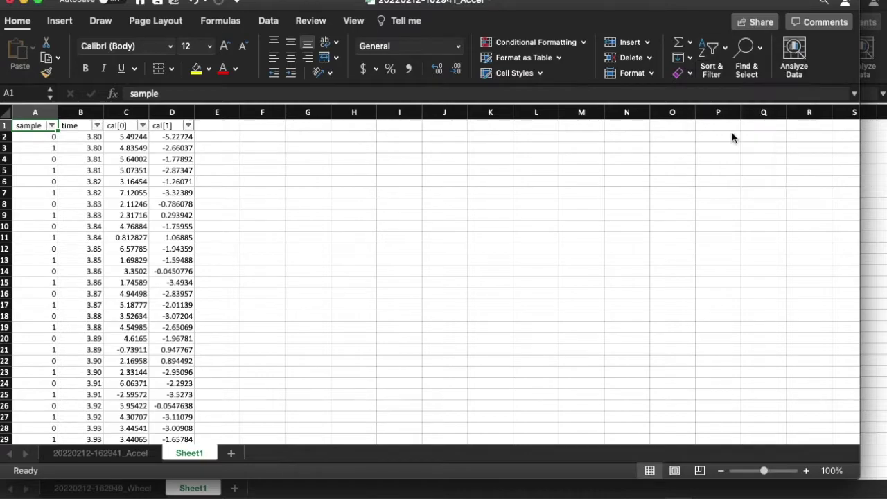
pyautogui.click(51, 125)
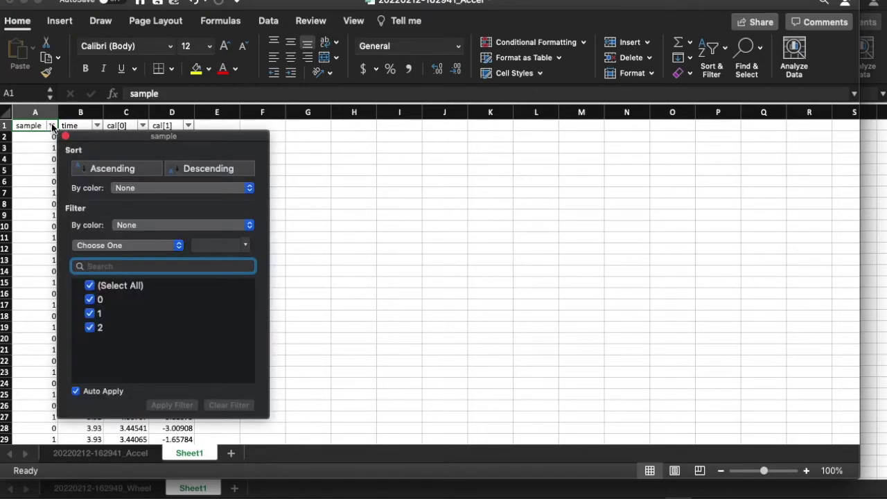
pyautogui.click(90, 286)
pyautogui.click(90, 313)
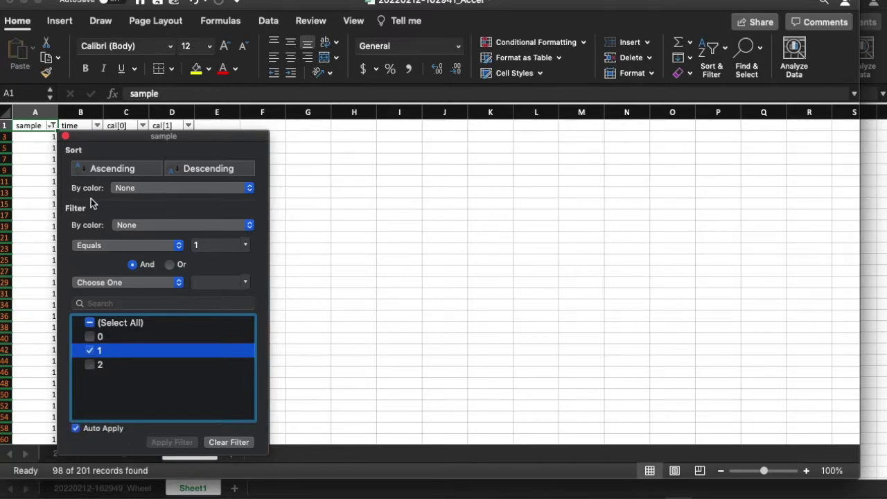
pyautogui.click(65, 136)
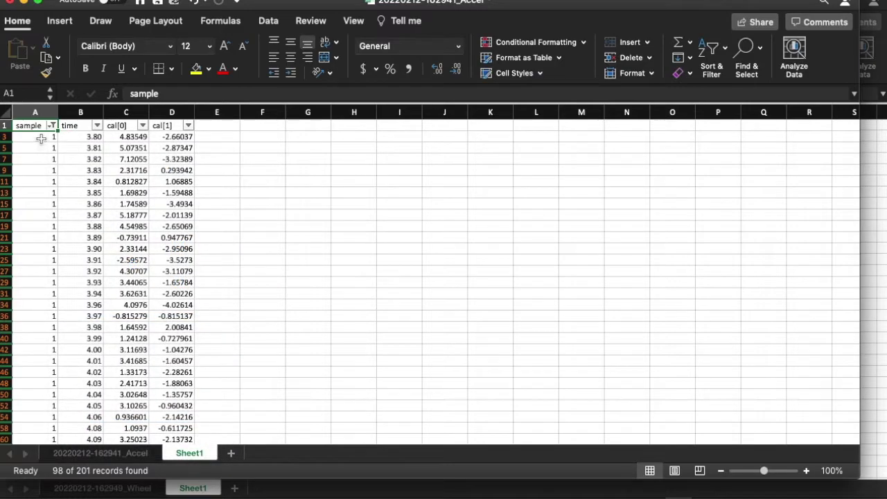
# - Examine the filtered time values in column B for 0.01 spacing and missing entries
pyautogui.scroll(-3, 43, 261)
pyautogui.scroll(-10, 43, 262)
pyautogui.scroll(10, 43, 260)
pyautogui.scroll(-5, 85, 256)
pyautogui.scroll(-1, 85, 257)
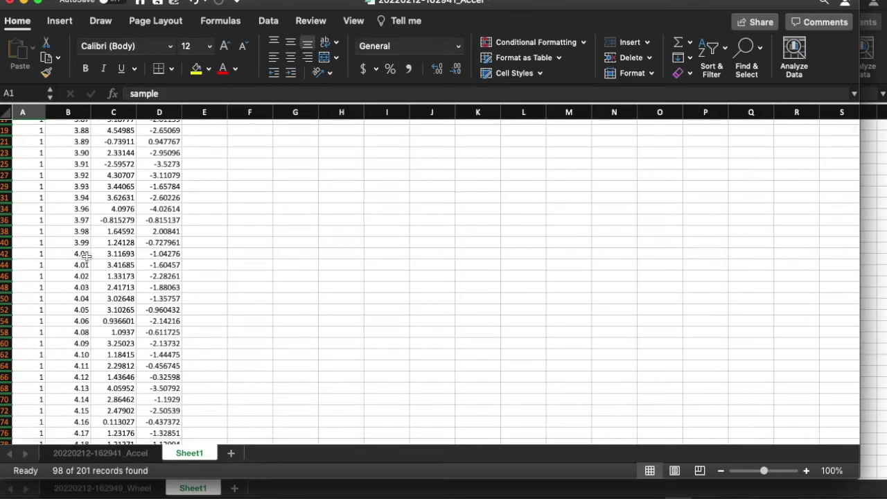
pyautogui.scroll(1, 84, 257)
pyautogui.scroll(-10, 85, 257)
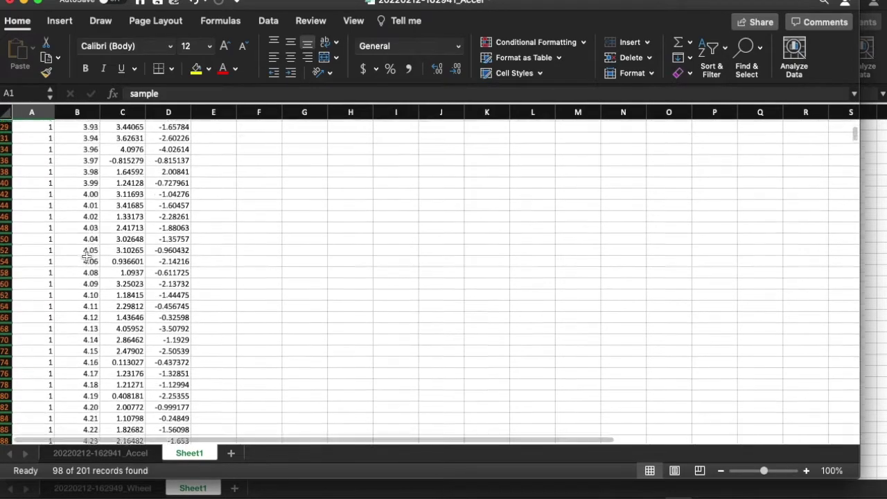
pyautogui.scroll(-2, 84, 257)
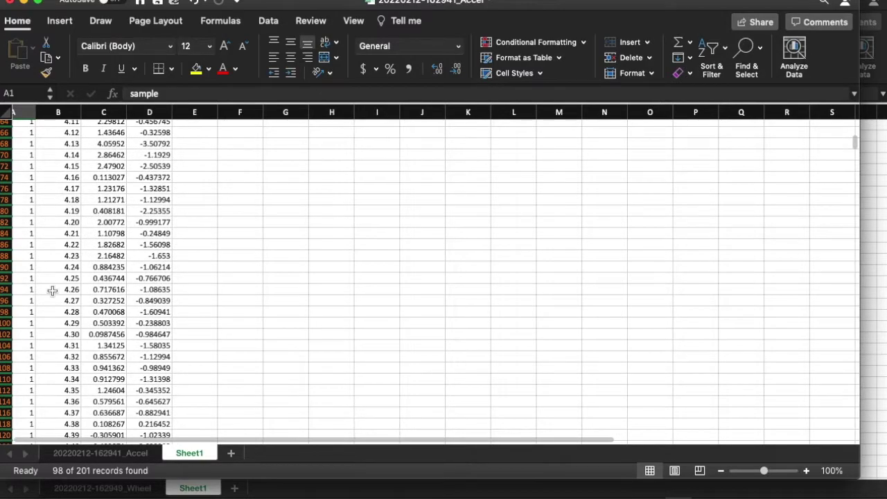
pyautogui.scroll(10, 53, 291)
pyautogui.scroll(6, 77, 125)
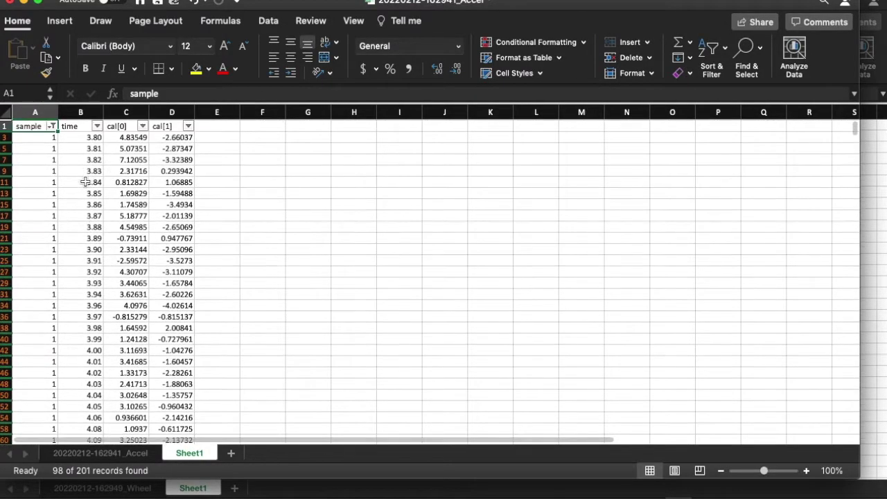
pyautogui.scroll(-4, 92, 137)
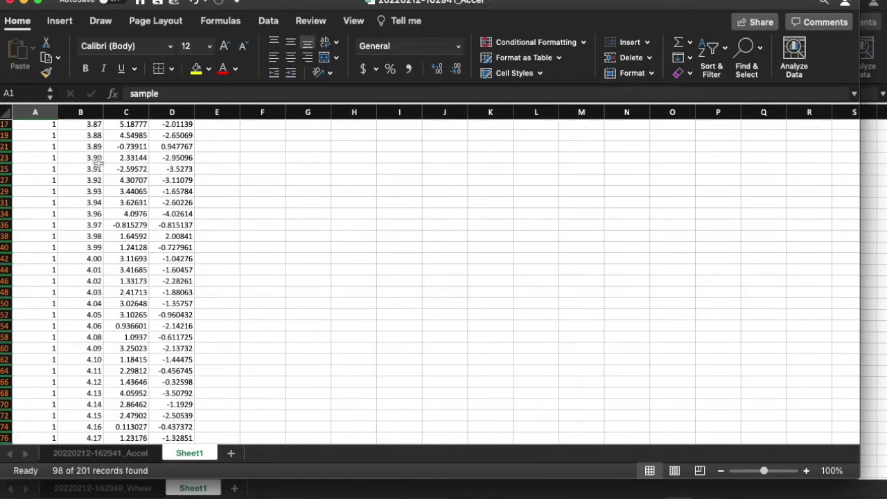
pyautogui.scroll(5, 92, 176)
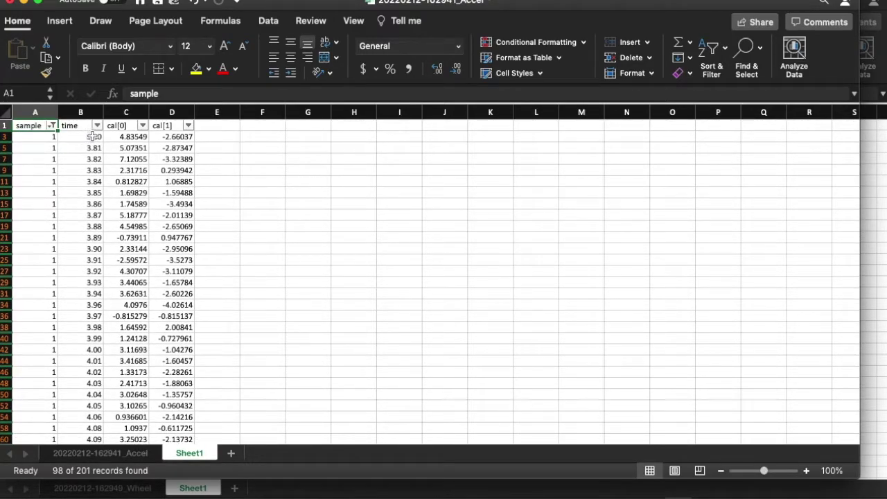
# - Copy the filtered cal[0] and cal[1] values from C3 down into Book1, starting at cell C2
pyautogui.moveTo(132, 137); pyautogui.dragTo(164, 247)
pyautogui.hotkey('ctrl', 'shift', 'Down')
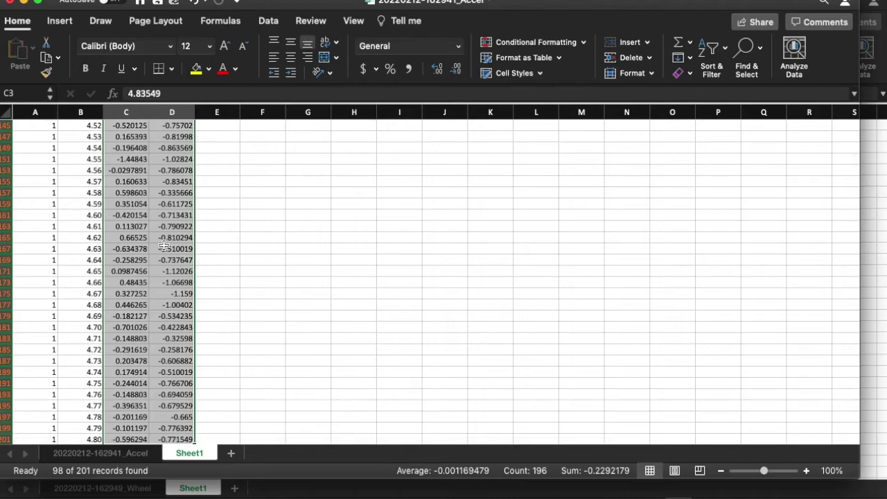
pyautogui.press('super+c')
pyautogui.scroll(20, 163, 246)
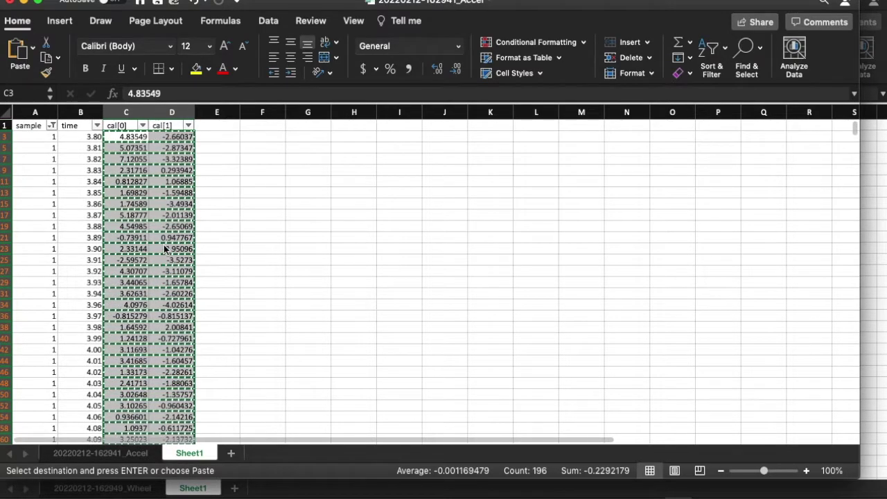
pyautogui.press('super+grave')
pyautogui.press('super+grave')
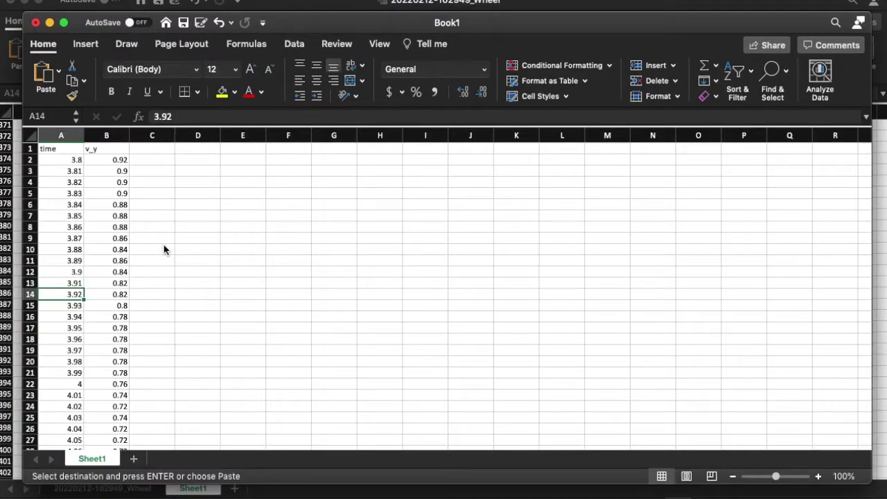
pyautogui.click(152, 160)
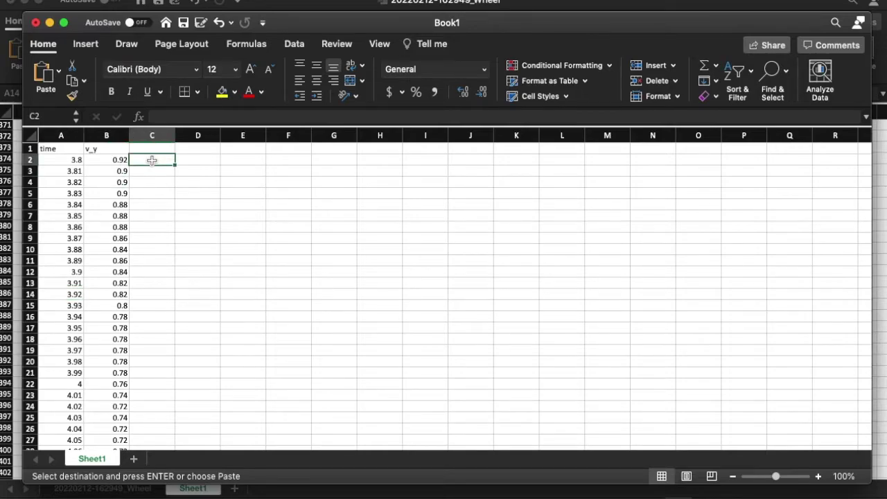
pyautogui.press('super+v')
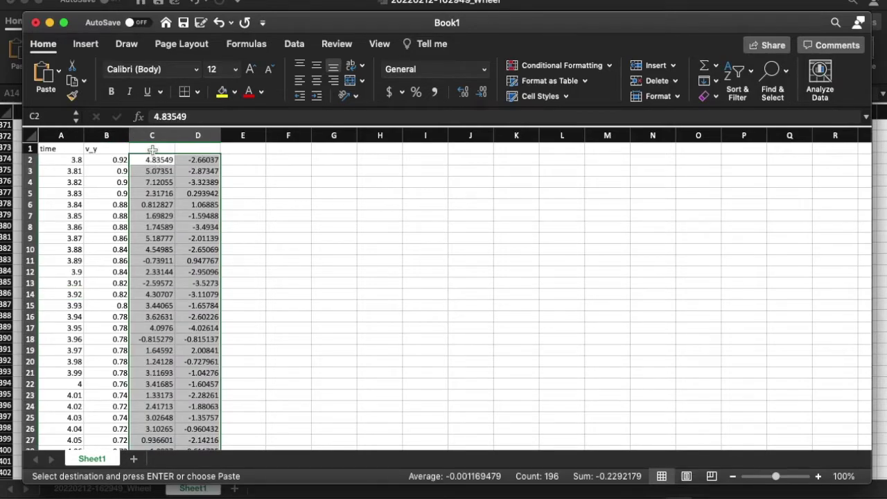
# - Enter the headers A_x in C1 and A_y in D1 above the accelerometer values
pyautogui.click(152, 150)
pyautogui.write('A_x')
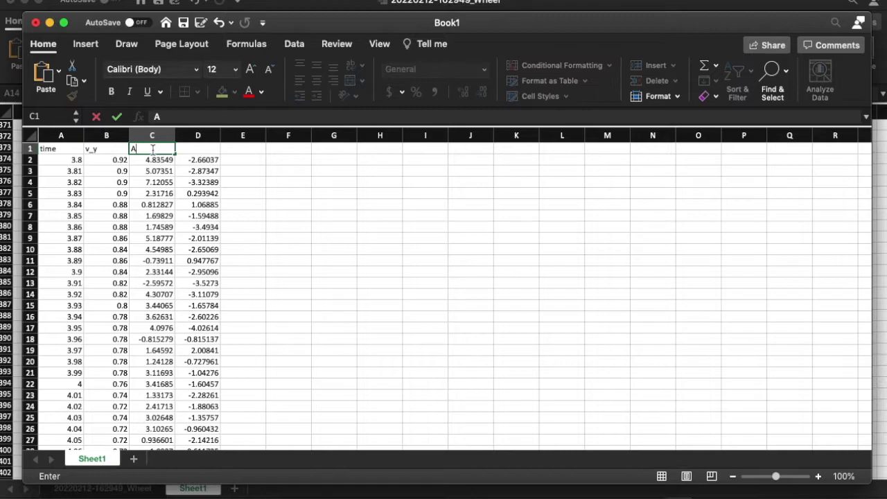
pyautogui.click(194, 149)
pyautogui.write('A_y')
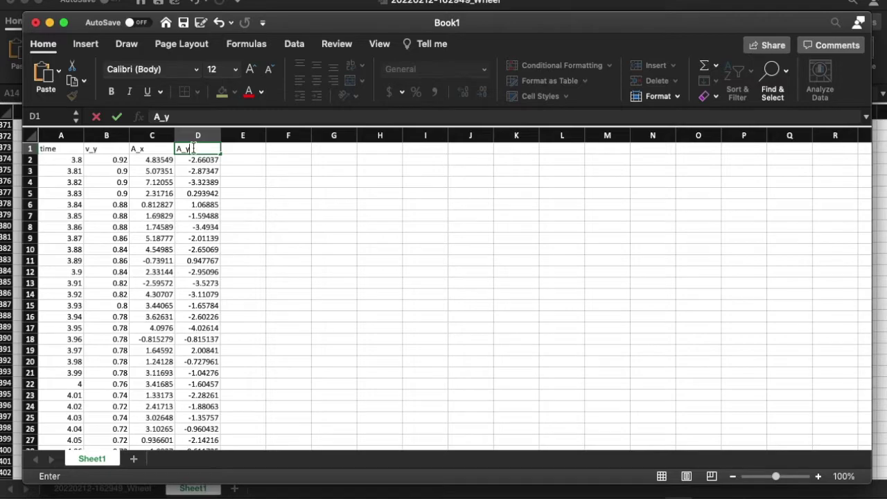
pyautogui.click(242, 160)
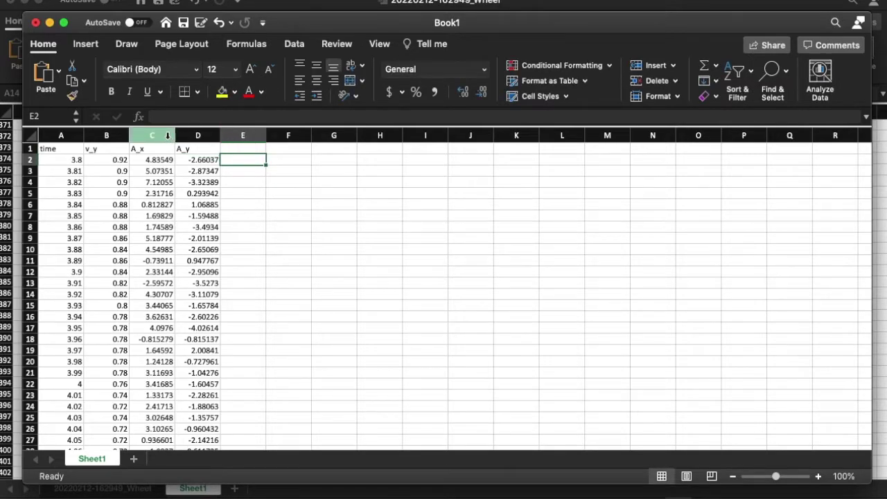
pyautogui.click(245, 151)
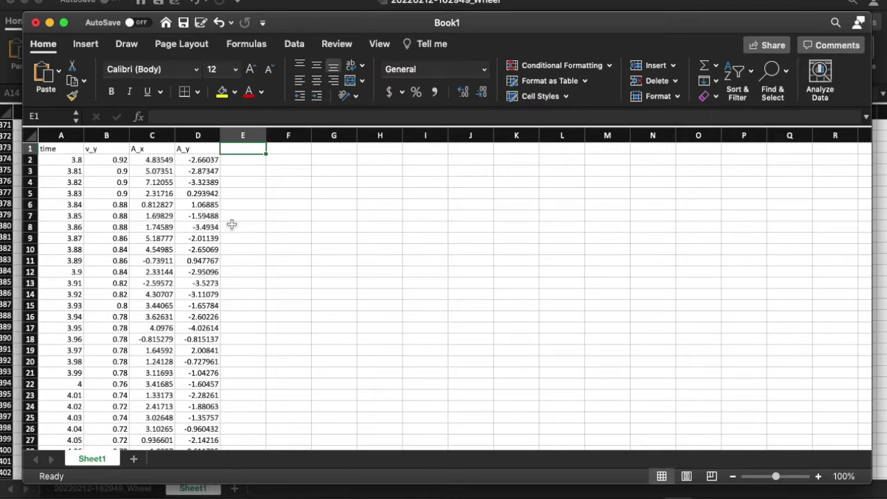
pyautogui.press('super+grave')
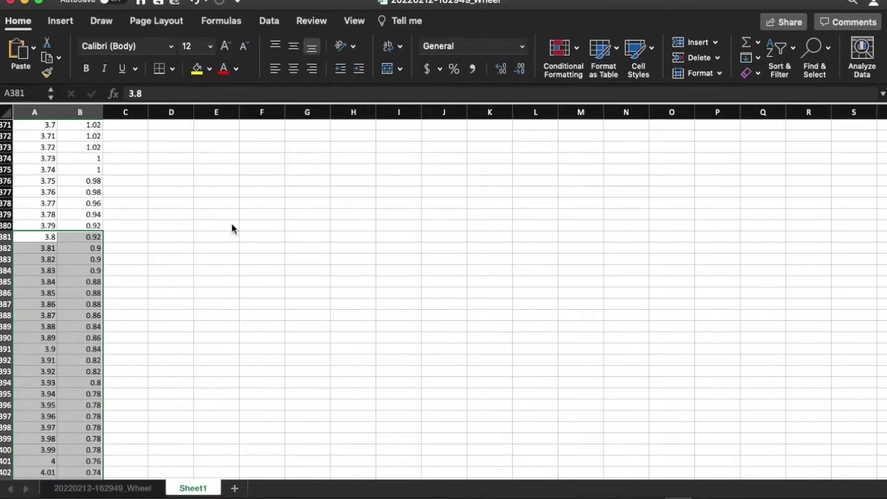
pyautogui.press('super+grave')
pyautogui.press('super+grave')
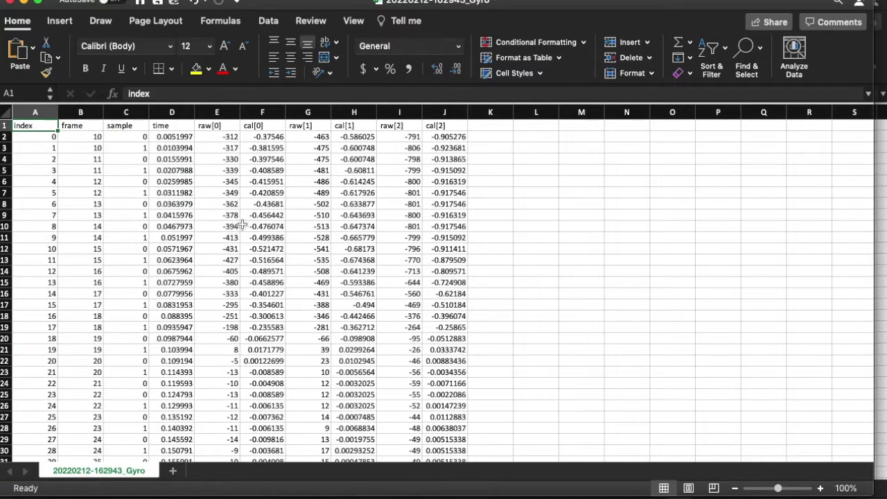
pyautogui.click(297, 227)
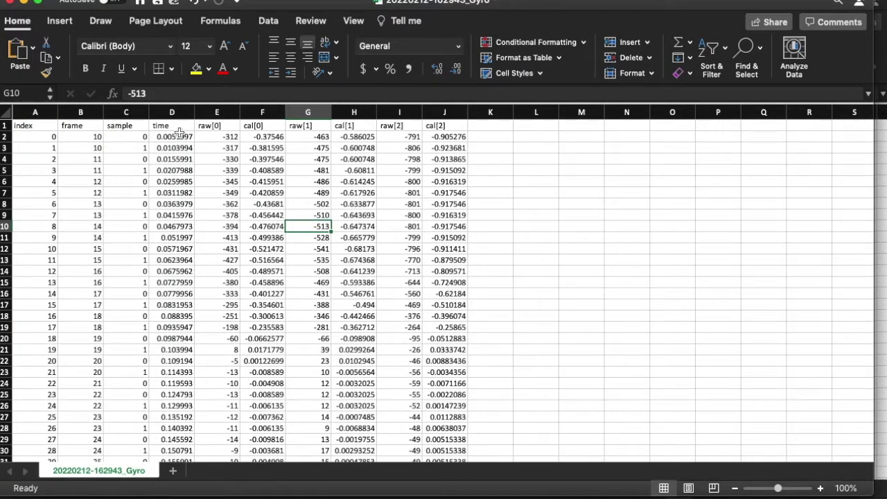
pyautogui.moveTo(176, 136); pyautogui.dragTo(183, 222)
pyautogui.click(181, 226)
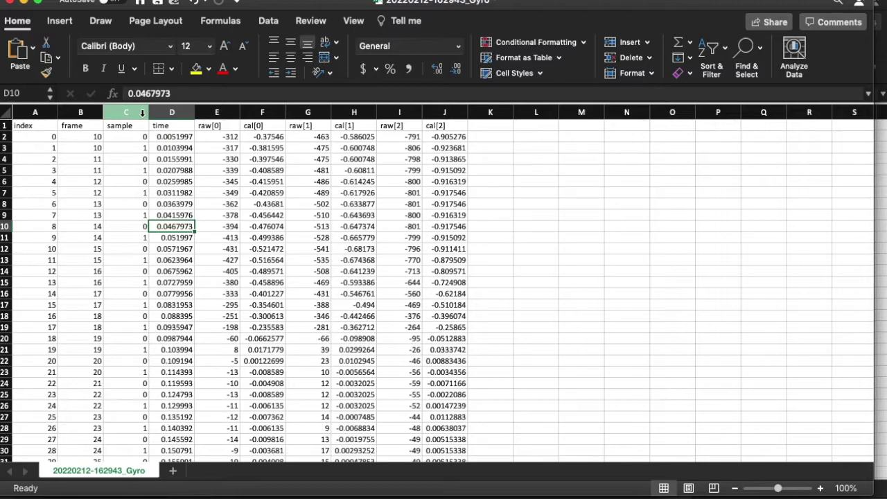
# - Try to copy the sample, time and cal[2] columns together while cell D10 is also selected
pyautogui.keyDown('super'); pyautogui.click(142, 113); pyautogui.keyUp('super')
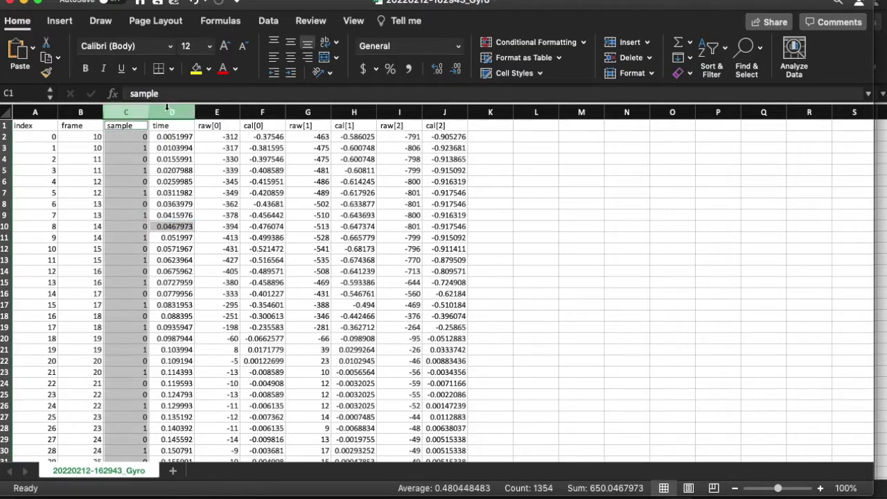
pyautogui.keyDown('super'); pyautogui.click(167, 113); pyautogui.keyUp('super')
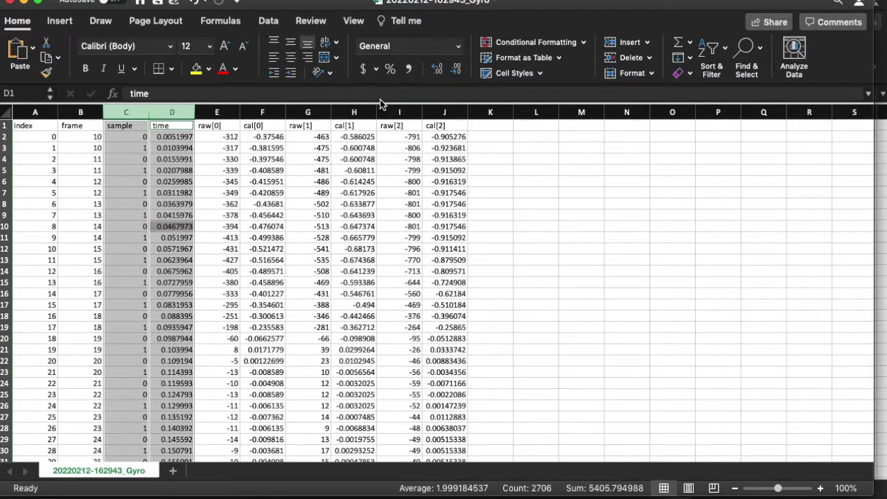
pyautogui.keyDown('super'); pyautogui.click(446, 114); pyautogui.keyUp('super')
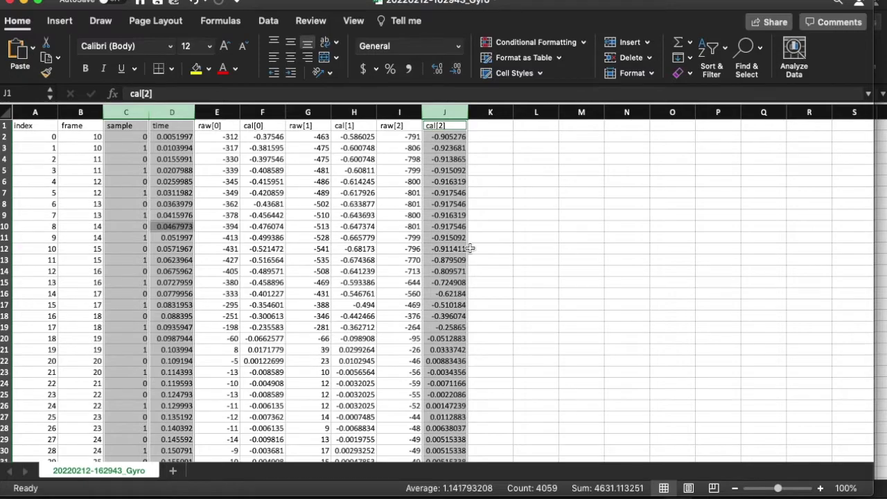
pyautogui.press('super+c')
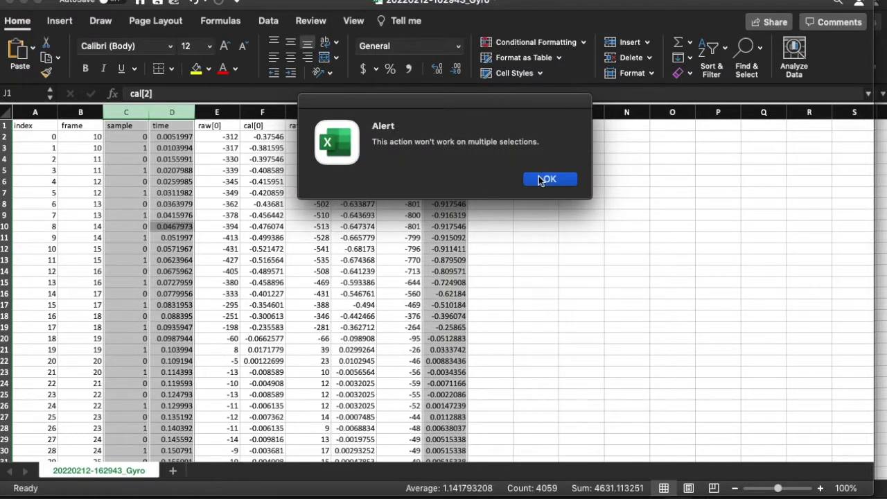
pyautogui.click(539, 178)
pyautogui.click(415, 195)
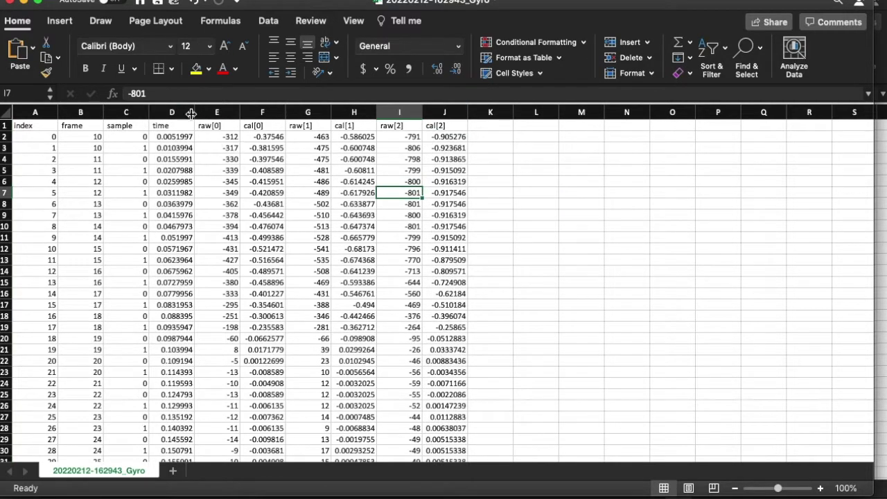
# - Copy the sample, time and cal[2] columns of the gyro data into a new sheet, starting at cell A1
pyautogui.click(134, 112)
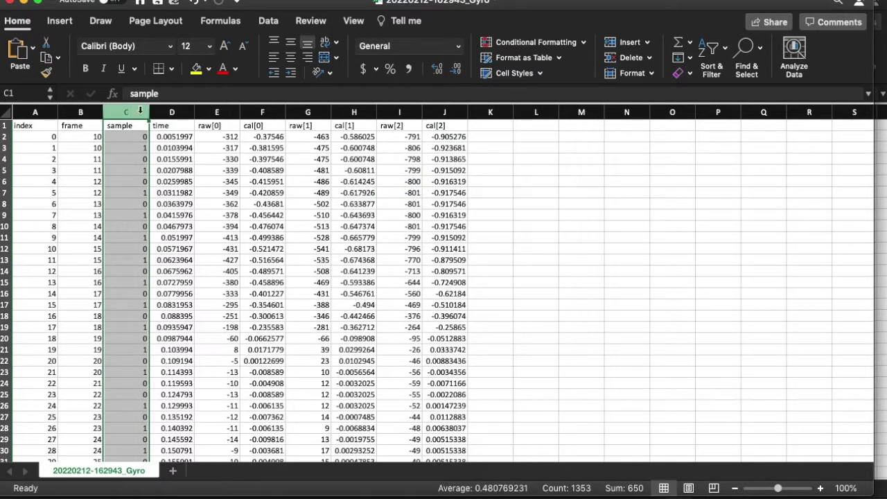
pyautogui.keyDown('super'); pyautogui.click(171, 112); pyautogui.keyUp('super')
pyautogui.keyDown('super'); pyautogui.click(460, 112); pyautogui.keyUp('super')
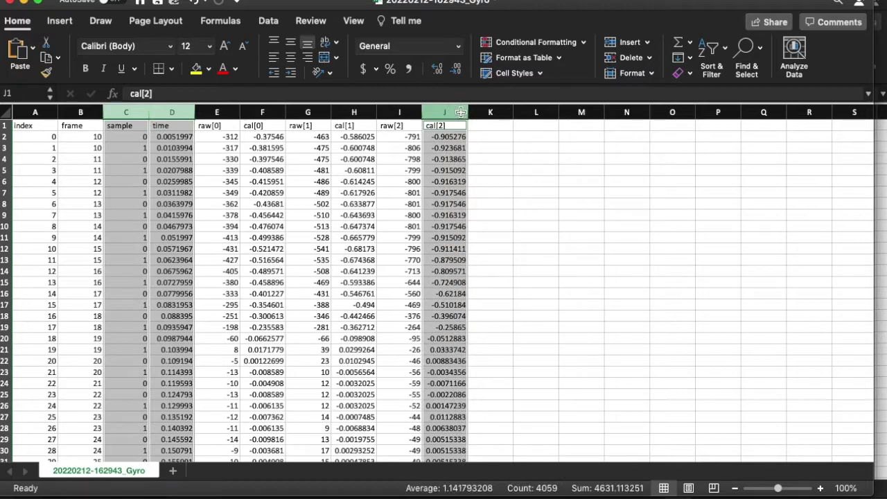
pyautogui.press('super+c')
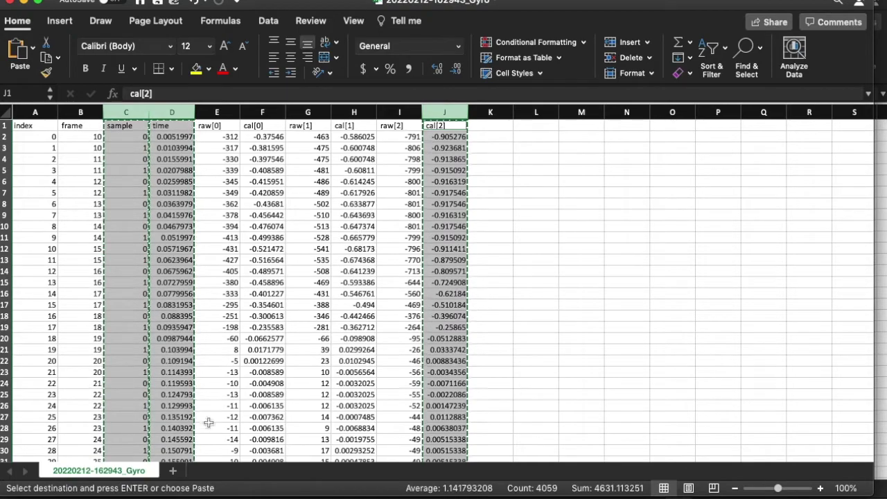
pyautogui.click(171, 472)
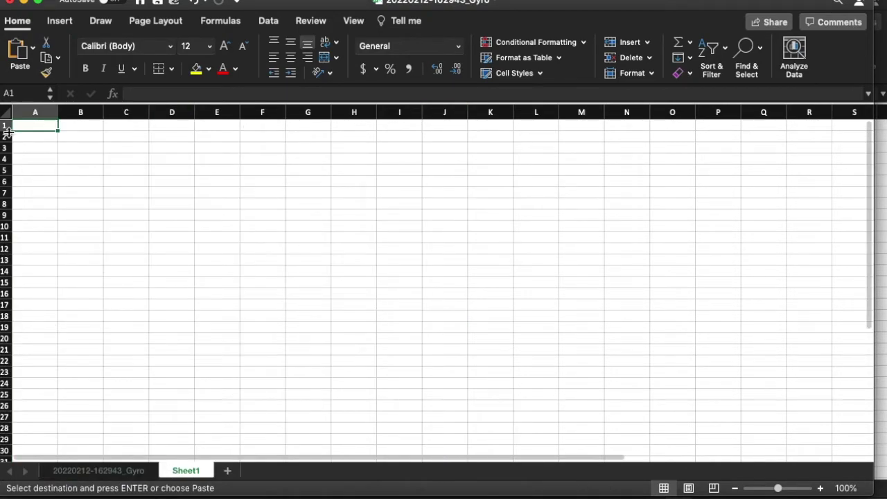
pyautogui.press('super+v')
pyautogui.click(126, 170)
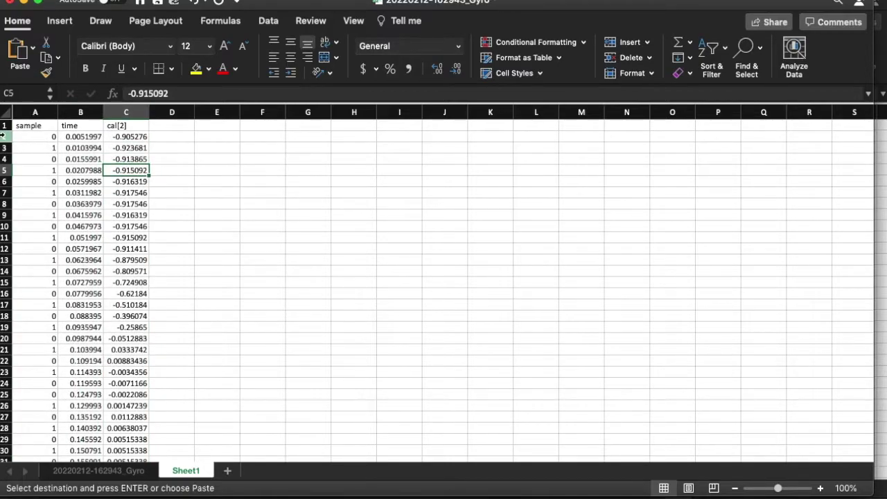
# - Format all time values in column B from B2 down as Number with 2 decimal places
pyautogui.moveTo(80, 137); pyautogui.dragTo(80, 178)
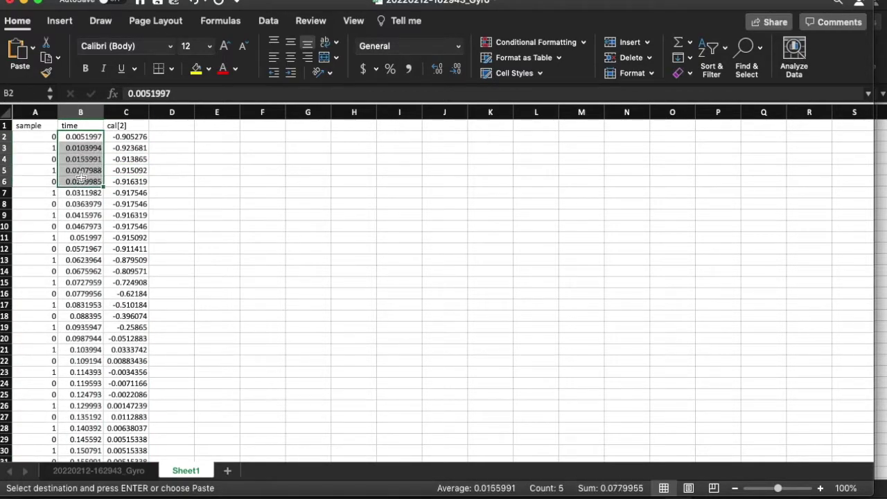
pyautogui.press('super+shift+Down')
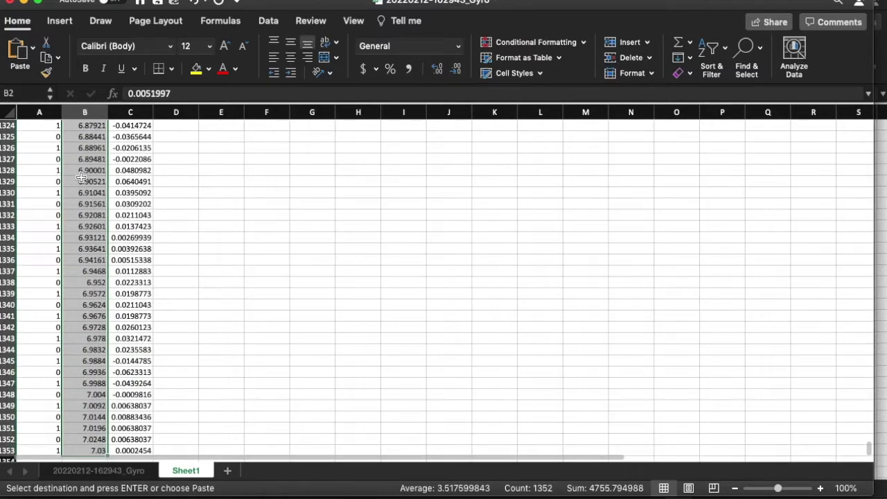
pyautogui.rightClick(82, 184)
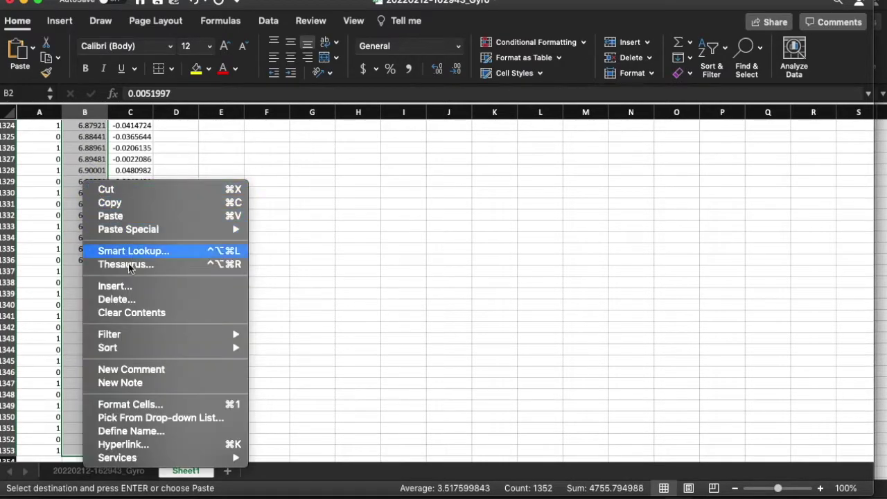
pyautogui.click(132, 405)
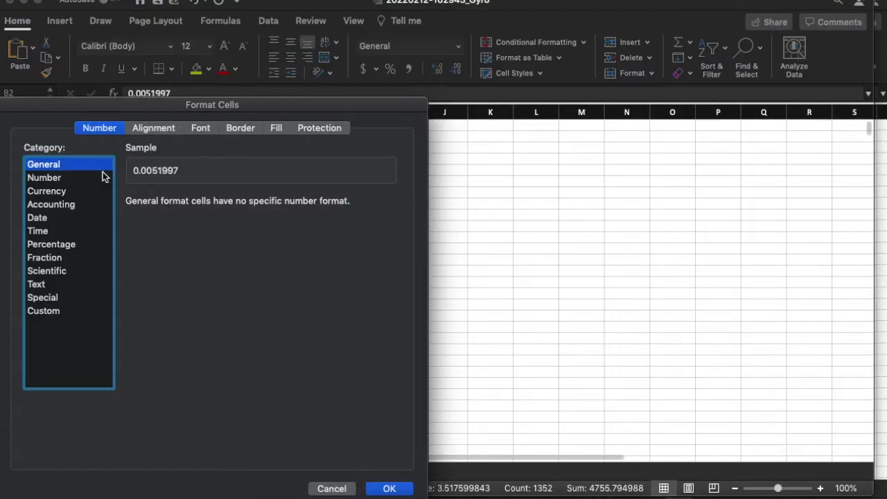
pyautogui.click(86, 178)
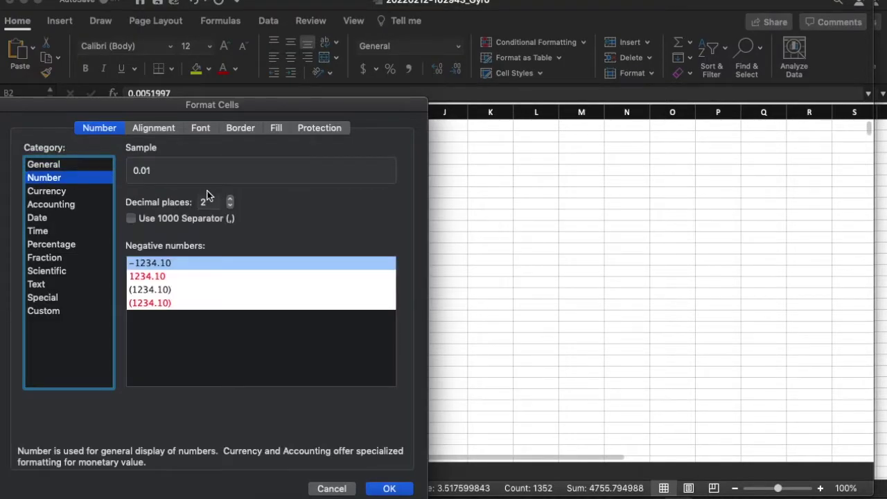
pyautogui.click(229, 199)
pyautogui.click(229, 204)
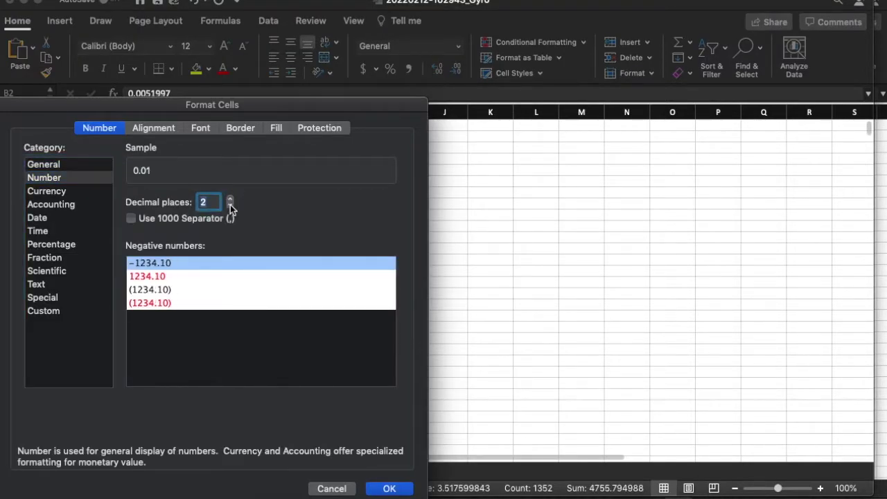
pyautogui.click(386, 488)
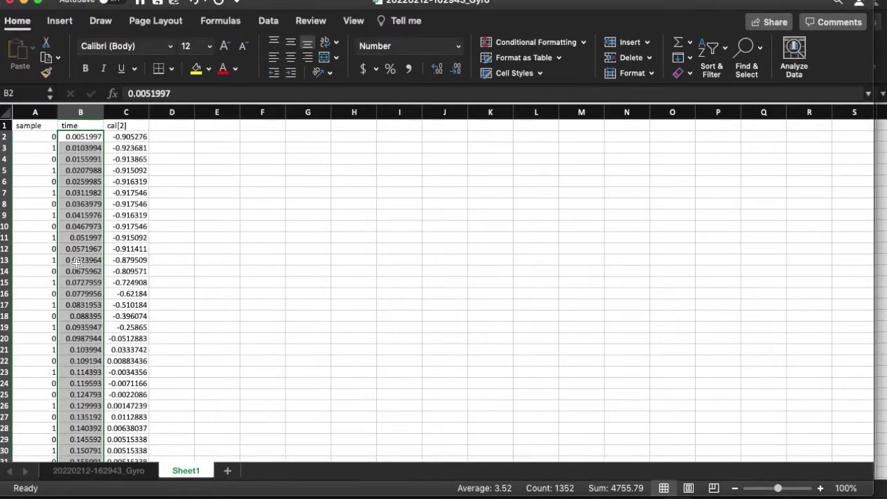
# - Examine the rounded time values in column B against their full values and the sample numbers in column A
pyautogui.scroll(-12, 76, 263)
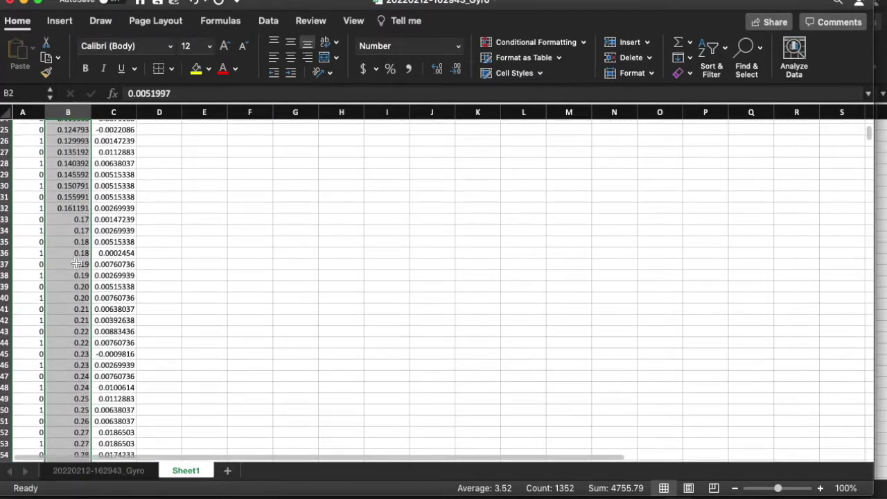
pyautogui.scroll(4, 76, 263)
pyautogui.scroll(8, 76, 263)
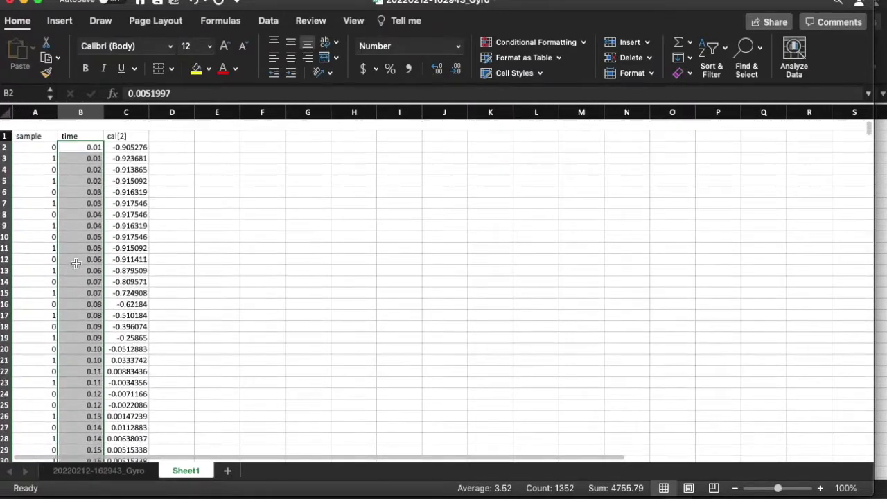
pyautogui.click(91, 170)
pyautogui.click(89, 138)
pyautogui.click(93, 147)
pyautogui.click(95, 160)
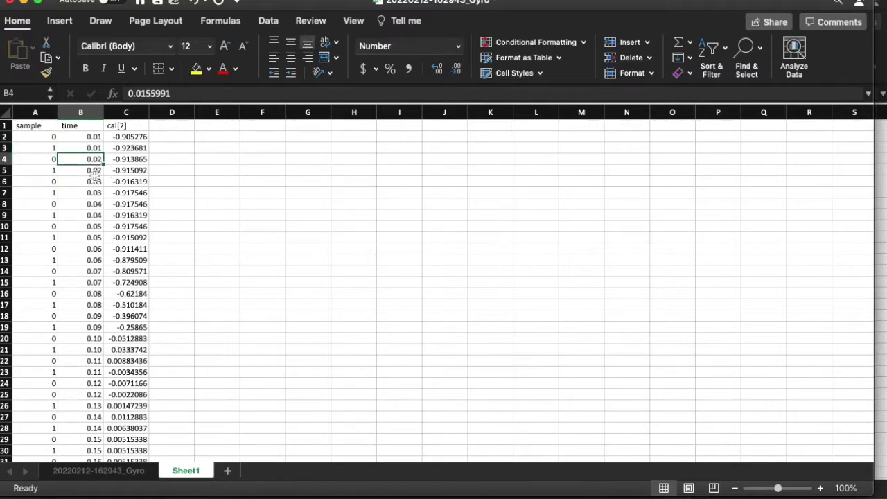
pyautogui.click(95, 171)
pyautogui.click(96, 183)
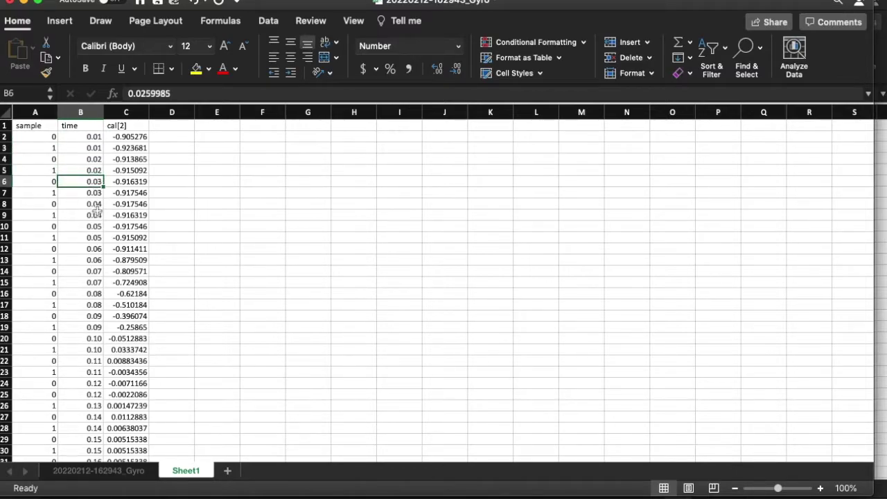
pyautogui.click(93, 193)
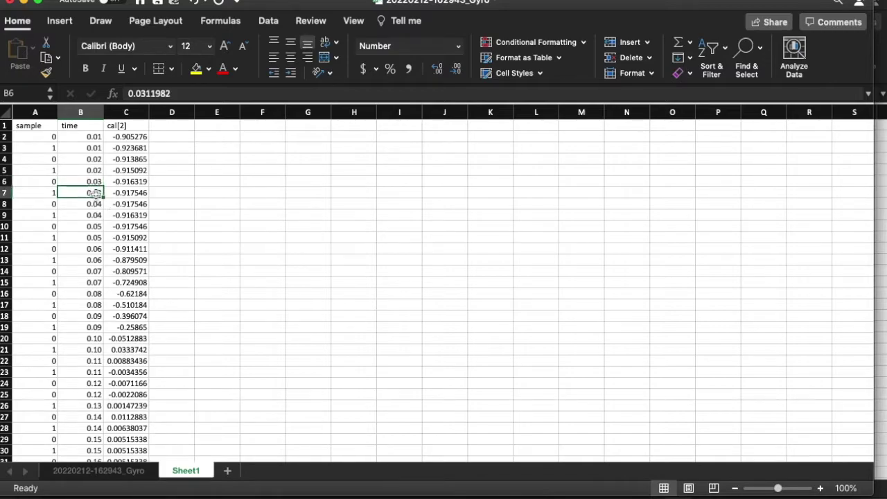
pyautogui.click(96, 204)
pyautogui.click(97, 216)
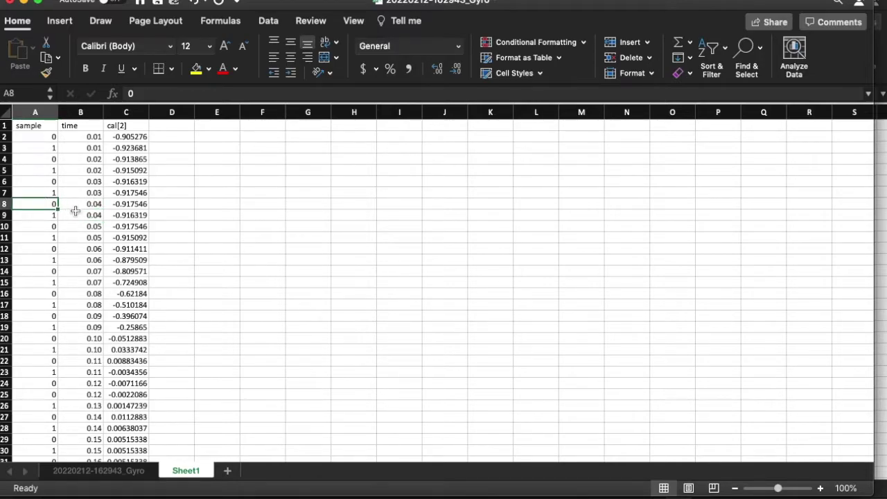
pyautogui.click(50, 217)
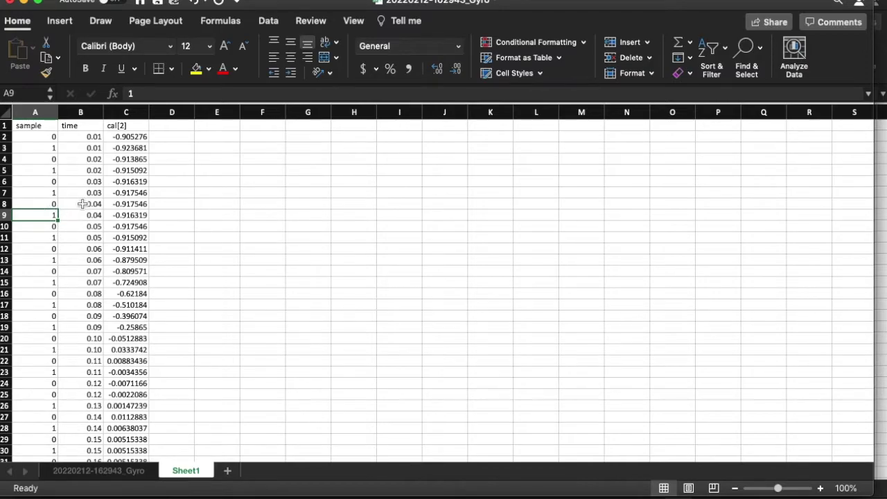
# - Add filters to the gyro sheet's header row and filter the sample column to show only the value 1
pyautogui.click(29, 127)
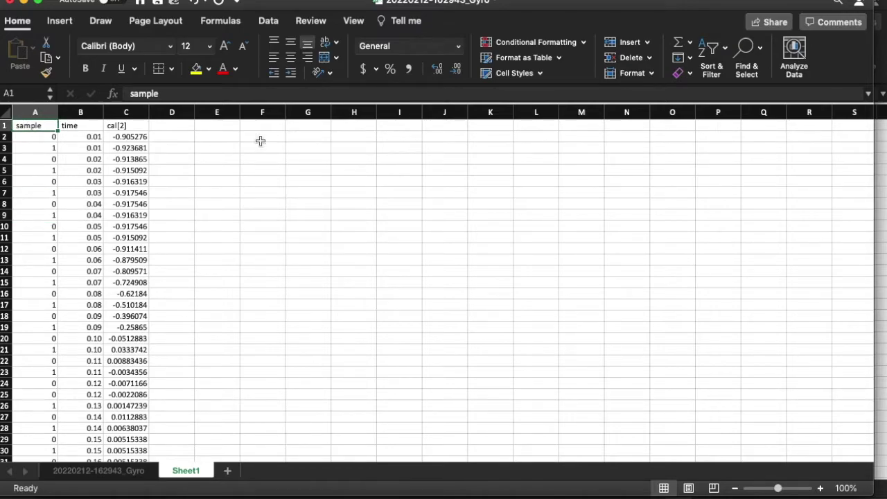
pyautogui.click(728, 46)
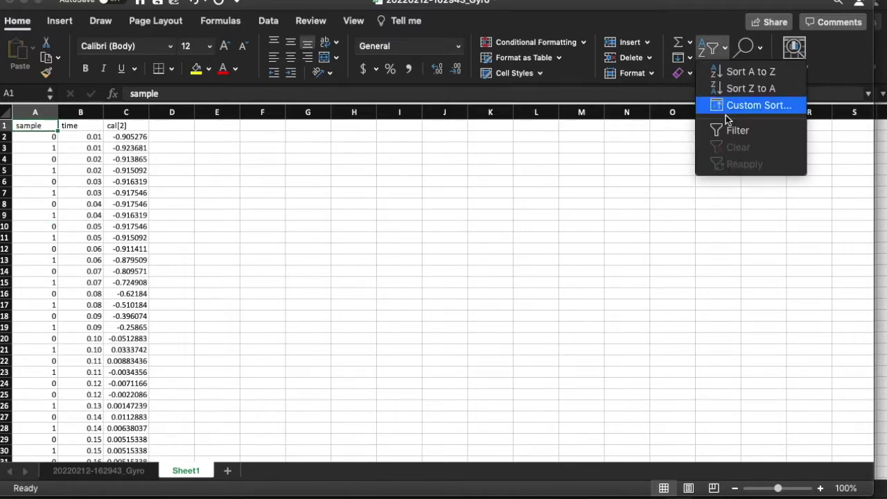
pyautogui.click(730, 136)
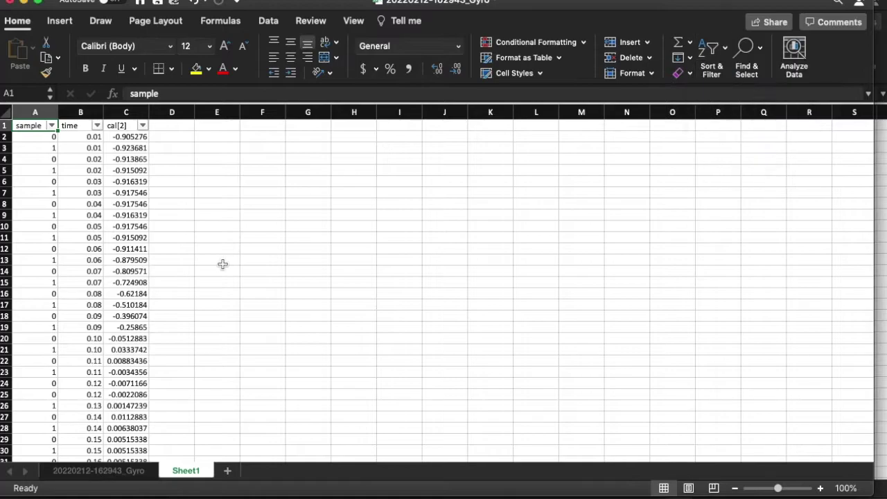
pyautogui.click(51, 126)
pyautogui.click(97, 331)
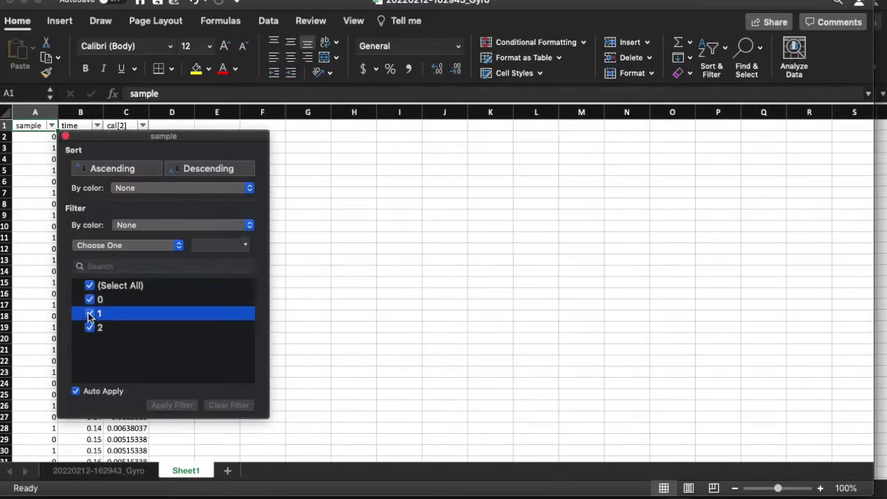
pyautogui.click(89, 323)
pyautogui.click(89, 285)
pyautogui.click(90, 313)
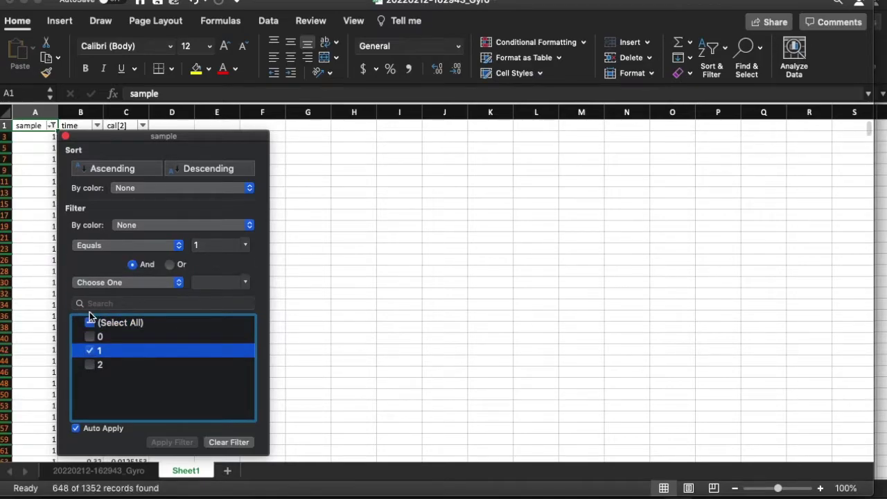
pyautogui.click(66, 136)
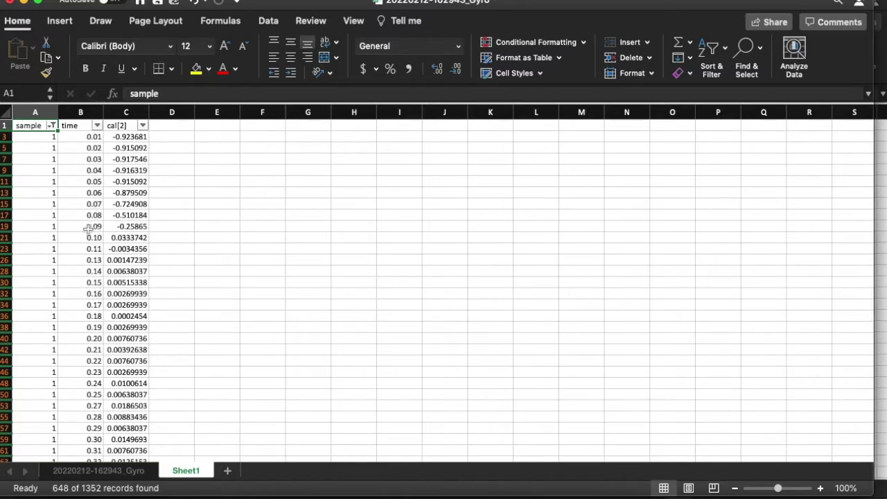
pyautogui.scroll(-2, 64, 226)
pyautogui.scroll(2, 64, 226)
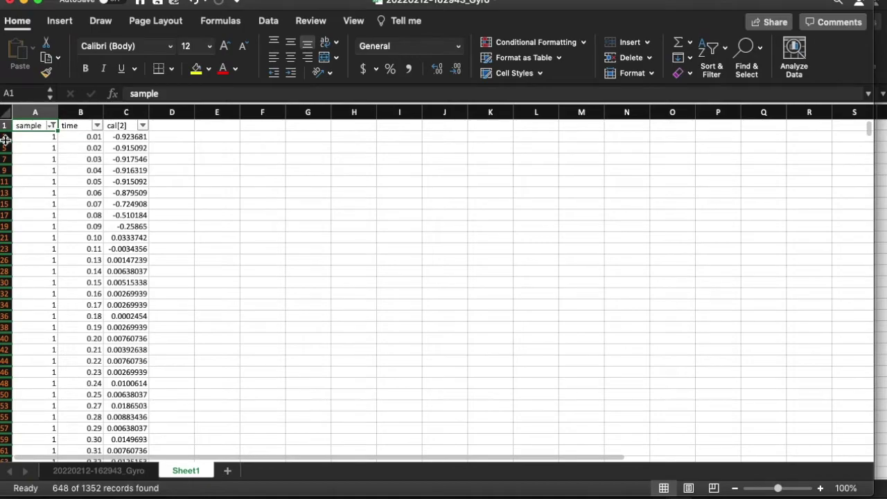
# - Delete the filtered gyro rows from the first data row through time 3.79, so the data starts at 3.80
pyautogui.moveTo(3, 137); pyautogui.dragTo(25, 329)
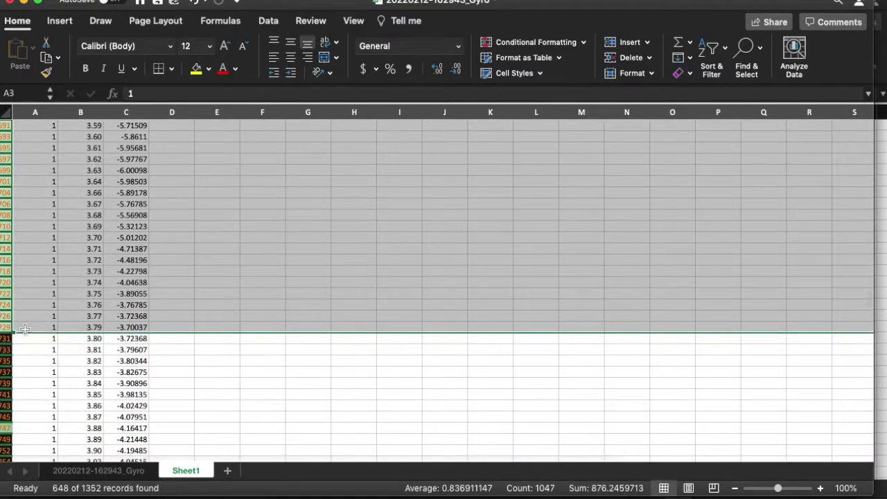
pyautogui.rightClick(5, 263)
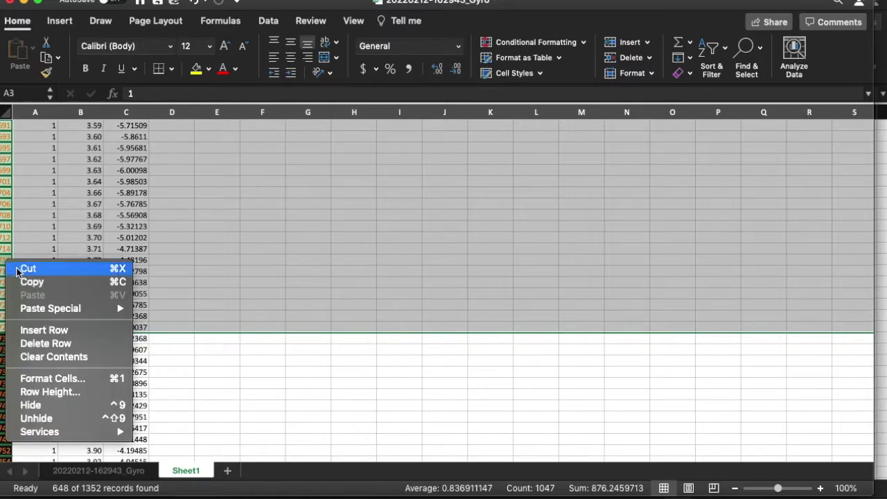
pyautogui.click(37, 341)
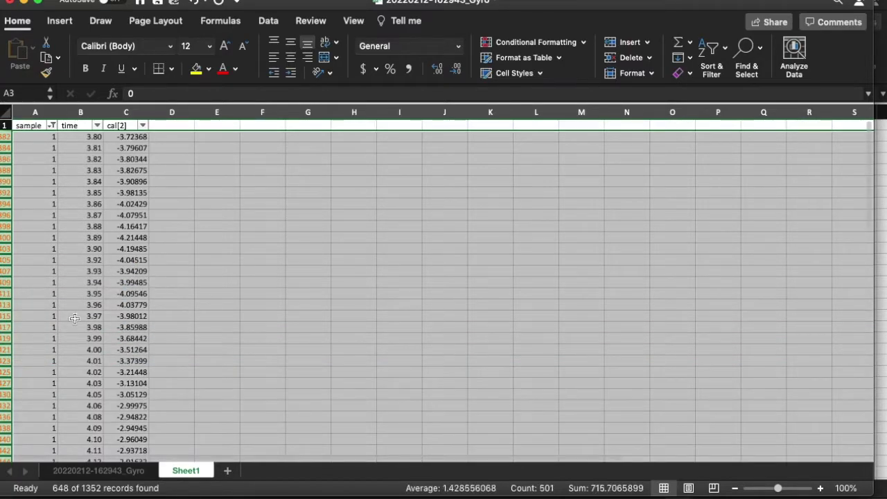
pyautogui.click(132, 292)
# - Delete the filtered gyro rows from time 4.81 to the end of the data
pyautogui.scroll(-15, 90, 237)
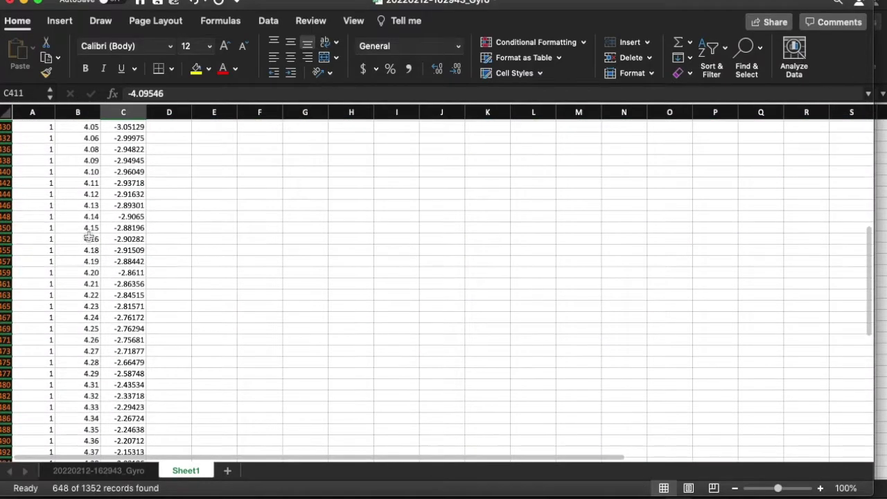
pyautogui.scroll(-5, 89, 236)
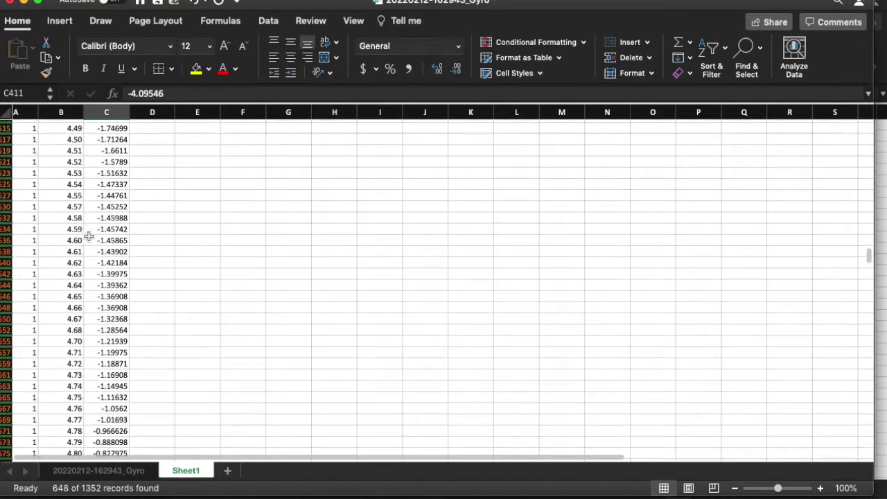
pyautogui.scroll(-2, 89, 236)
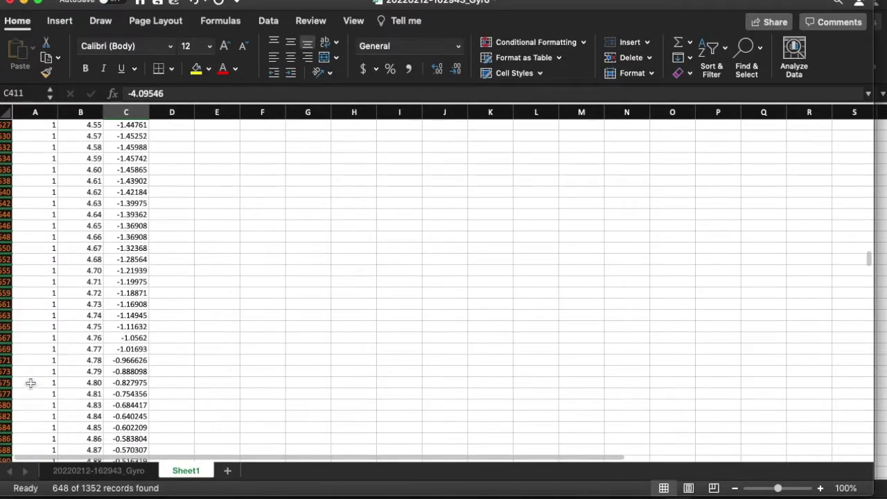
pyautogui.moveTo(5, 394); pyautogui.dragTo(6, 464)
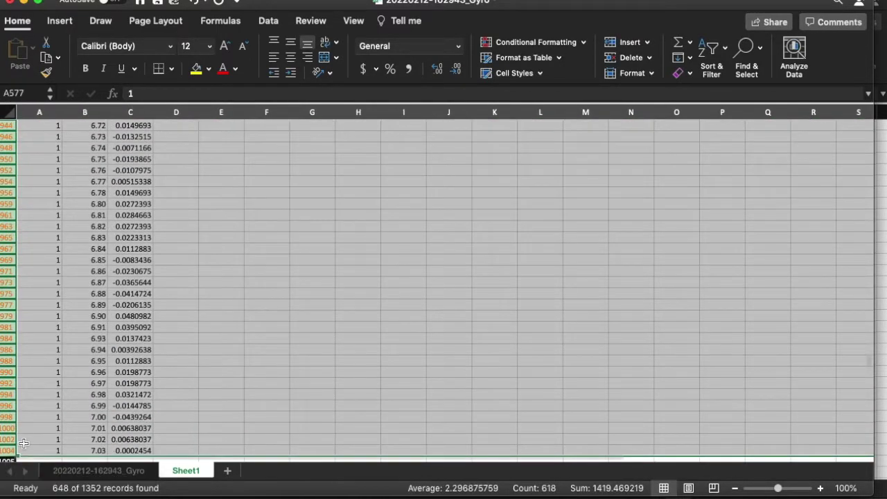
pyautogui.rightClick(6, 354)
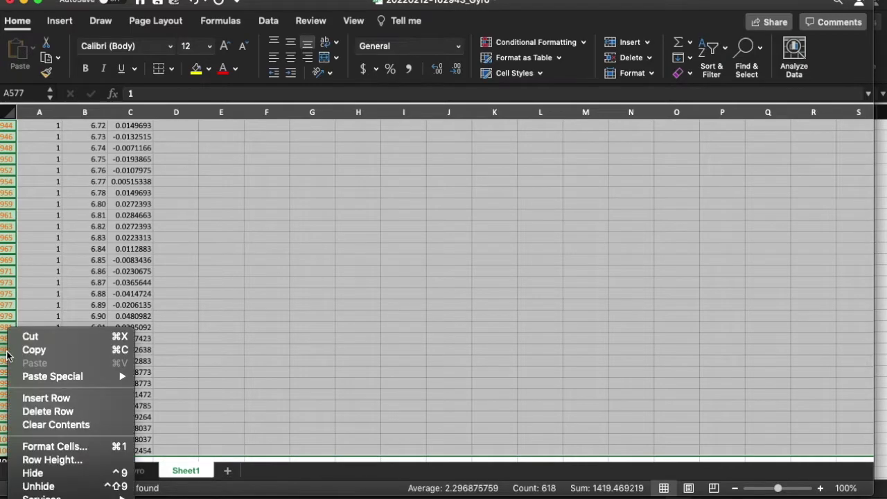
pyautogui.click(43, 413)
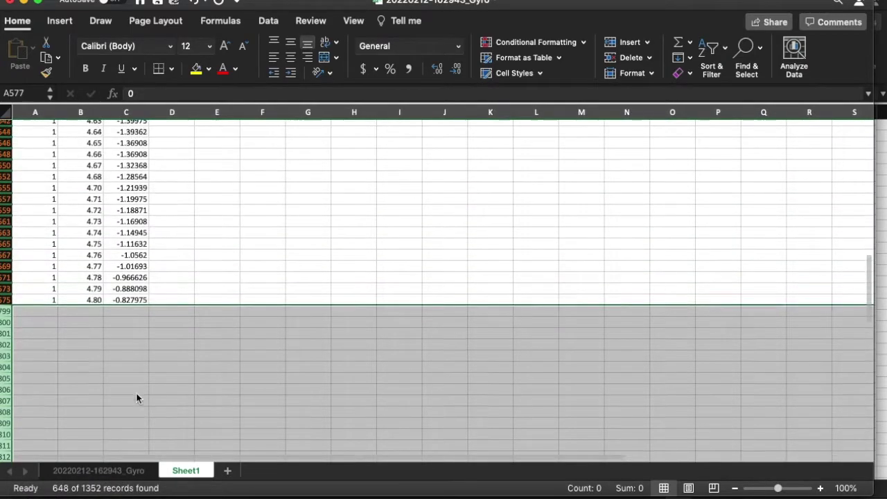
# - Copy the remaining filtered cal[2] values for times 3.80 to 4.80 into Book1, starting at cell E2
pyautogui.scroll(15, 92, 382)
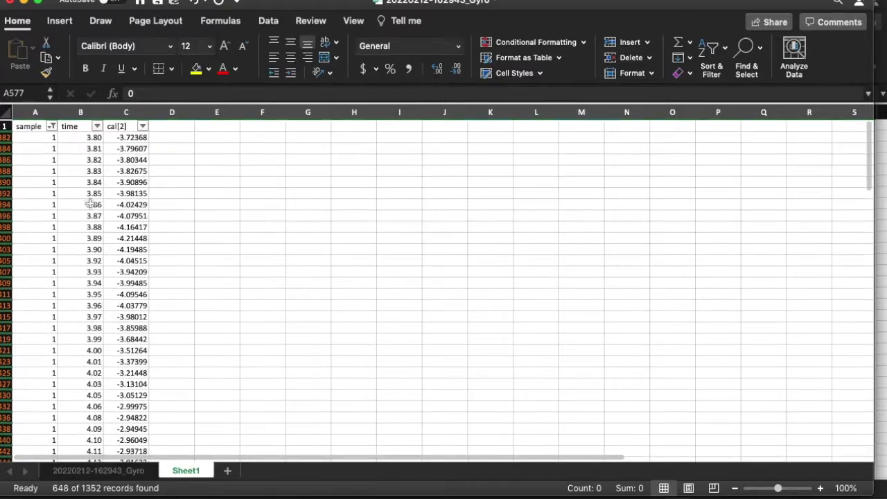
pyautogui.moveTo(128, 137); pyautogui.dragTo(131, 454)
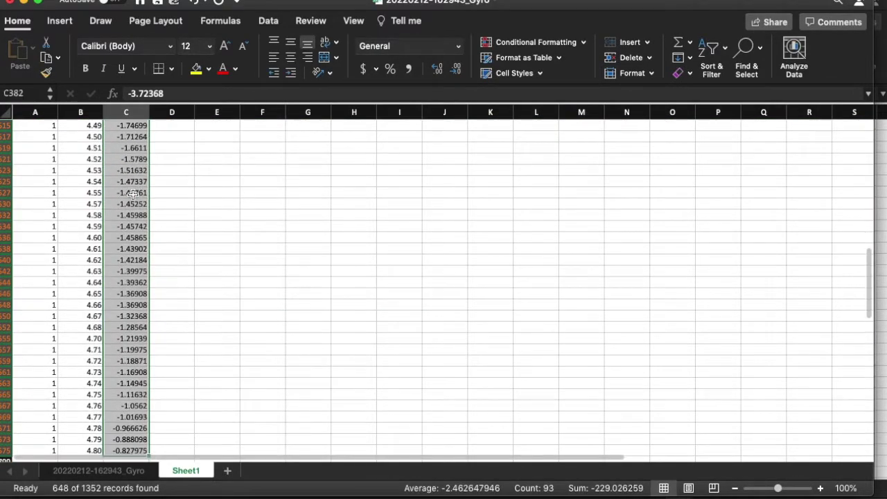
pyautogui.press('super+c')
pyautogui.scroll(15, 131, 194)
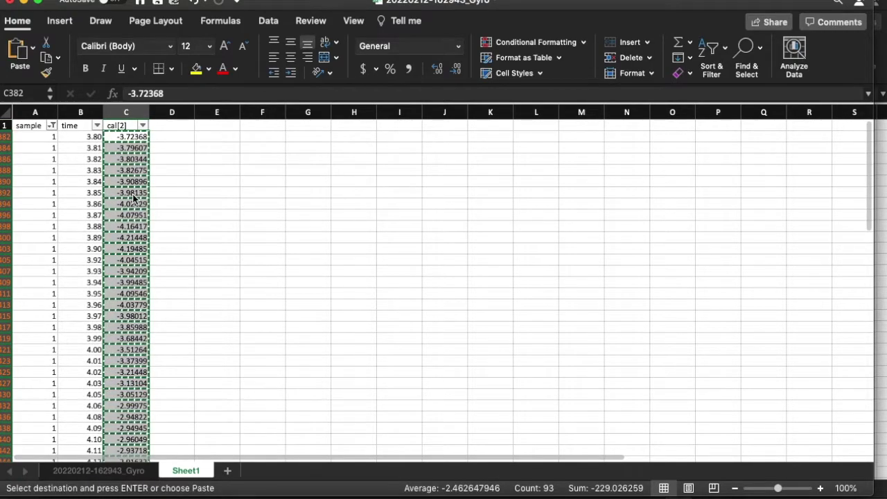
pyautogui.press('super+grave')
pyautogui.press('super+grave')
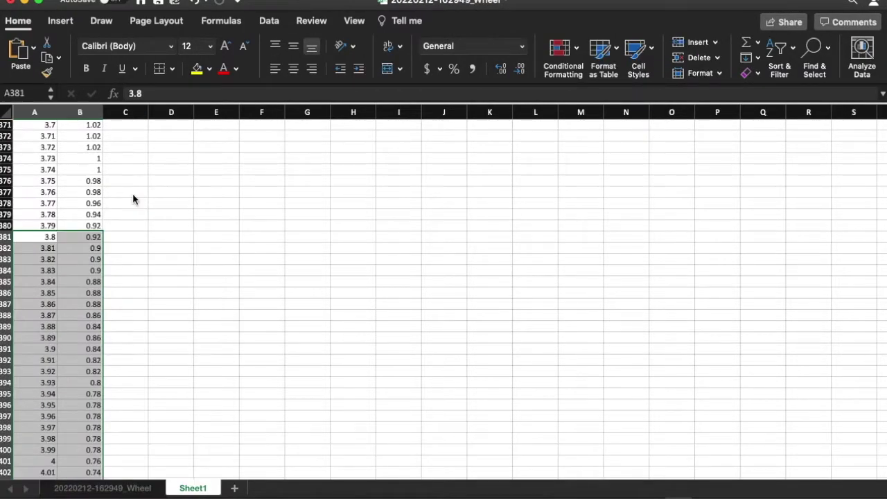
pyautogui.press('super+grave')
pyautogui.click(241, 160)
pyautogui.press('super+v')
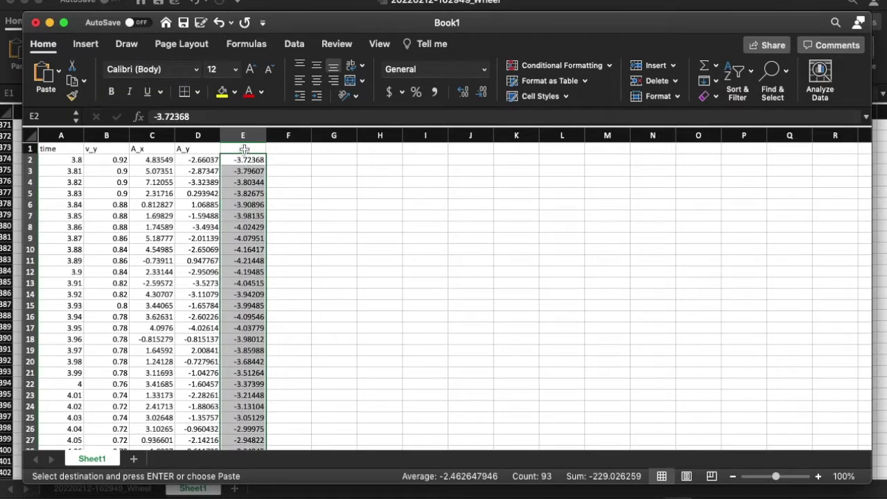
# - Label the pasted gyro column omega_z in cell E1
pyautogui.click(244, 150)
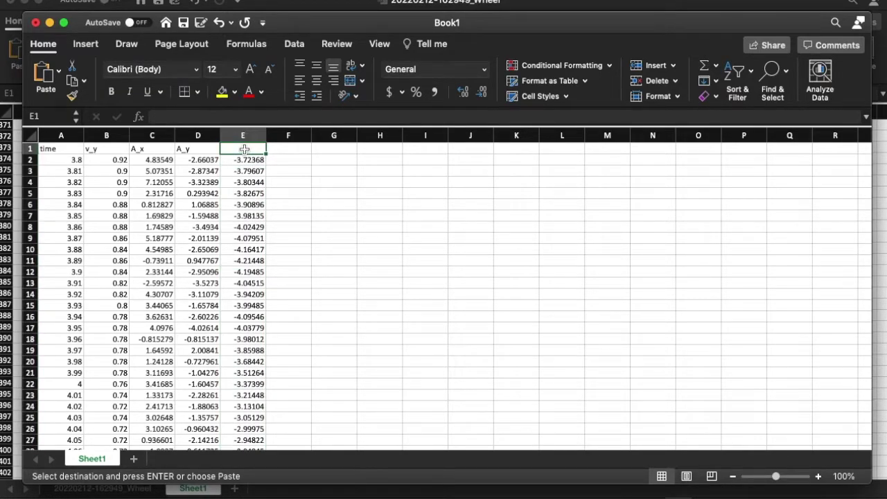
pyautogui.write('omega_z')
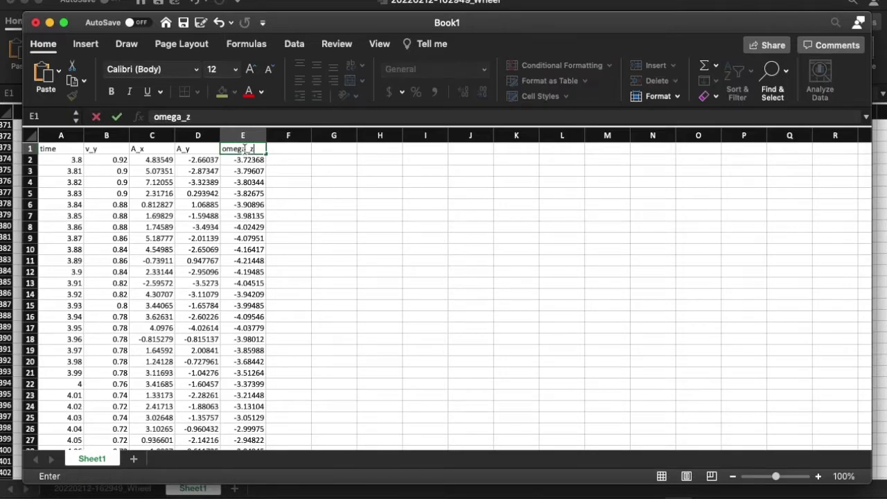
pyautogui.press('Return')
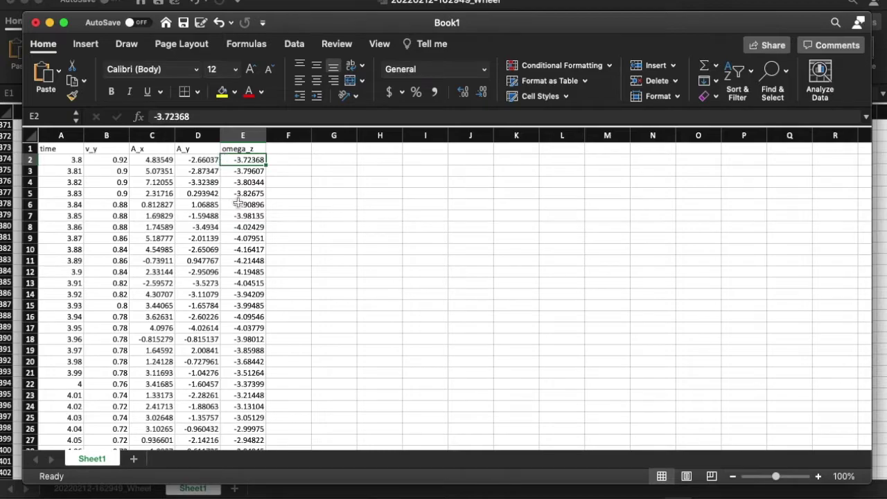
# - Enter the header abs(omega_z) in cell F1 and widen column F to fit it
pyautogui.scroll(-3, 237, 211)
pyautogui.scroll(3, 238, 214)
pyautogui.hscroll(1, 238, 220)
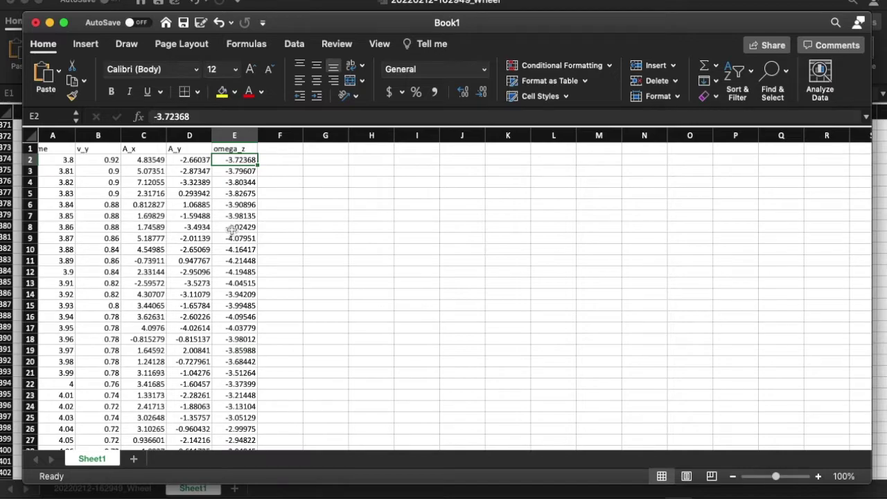
pyautogui.click(275, 150)
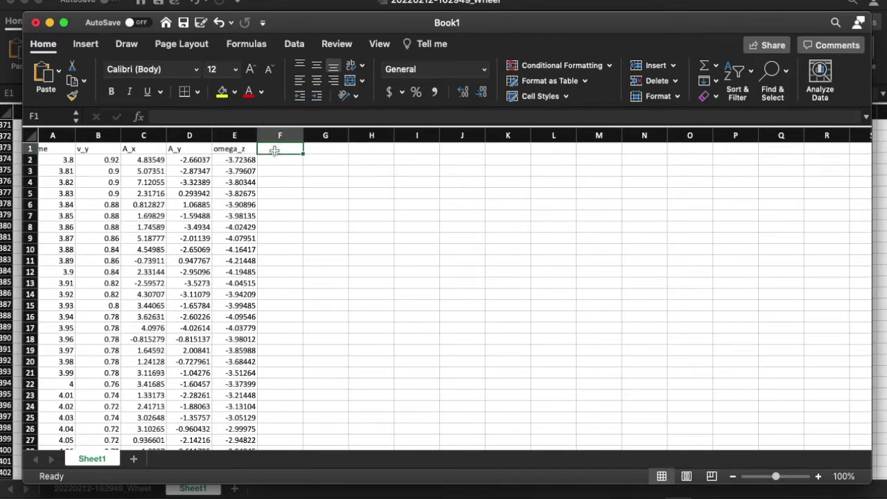
pyautogui.write('abs(omega_z')
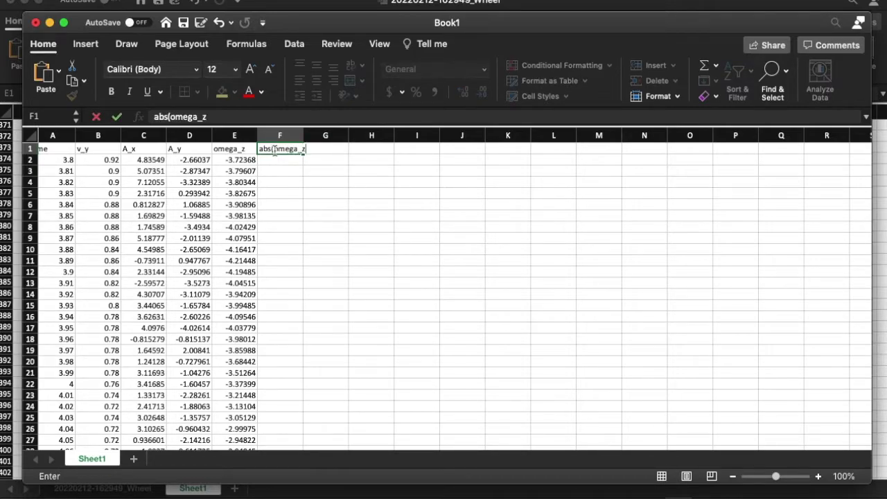
pyautogui.press('Return')
pyautogui.moveTo(303, 135); pyautogui.dragTo(310, 133)
# - Calculate the absolute value of omega_z in F2 with =ABS(E2) and fill the formula down column F
pyautogui.write('=abs(')
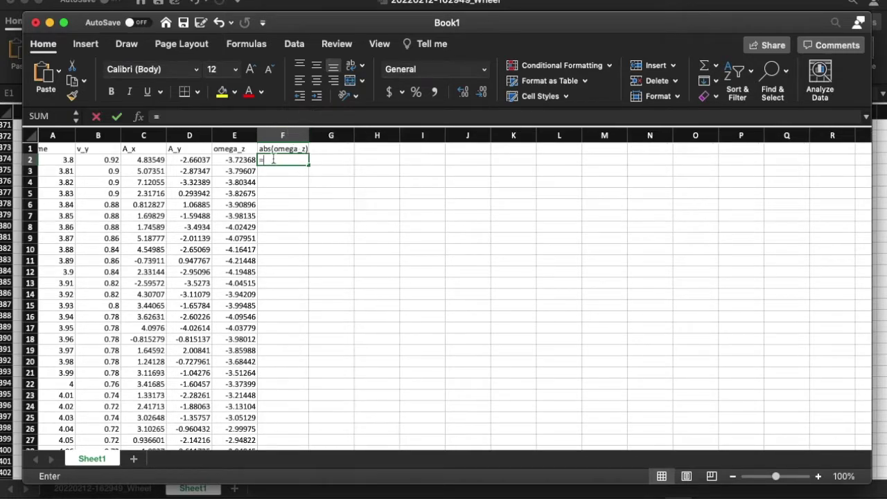
pyautogui.click(251, 160)
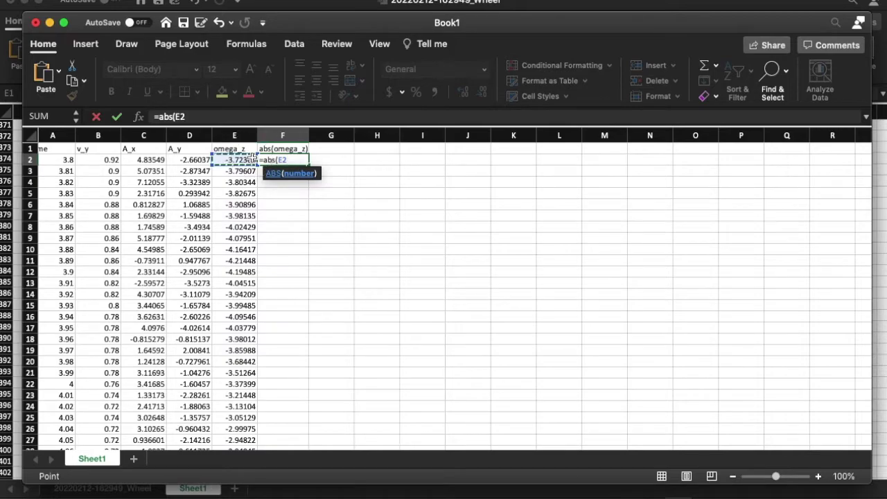
pyautogui.press('Return')
pyautogui.click(304, 161)
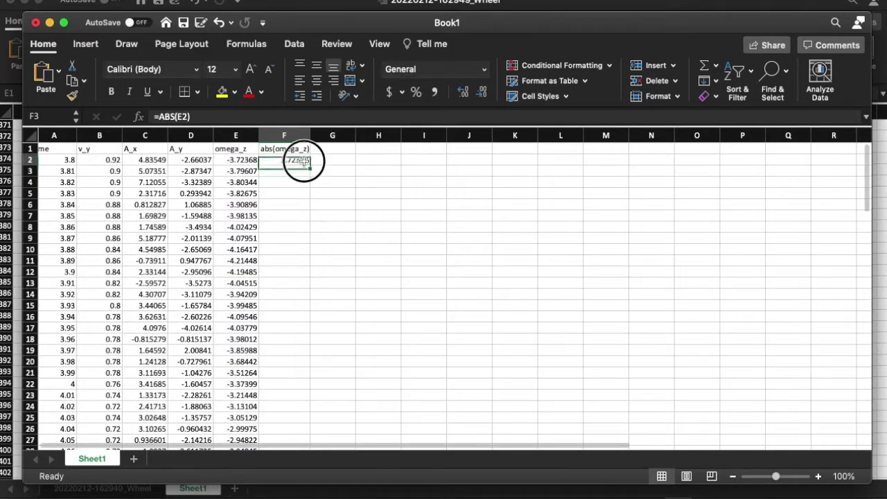
pyautogui.doubleClick(310, 167)
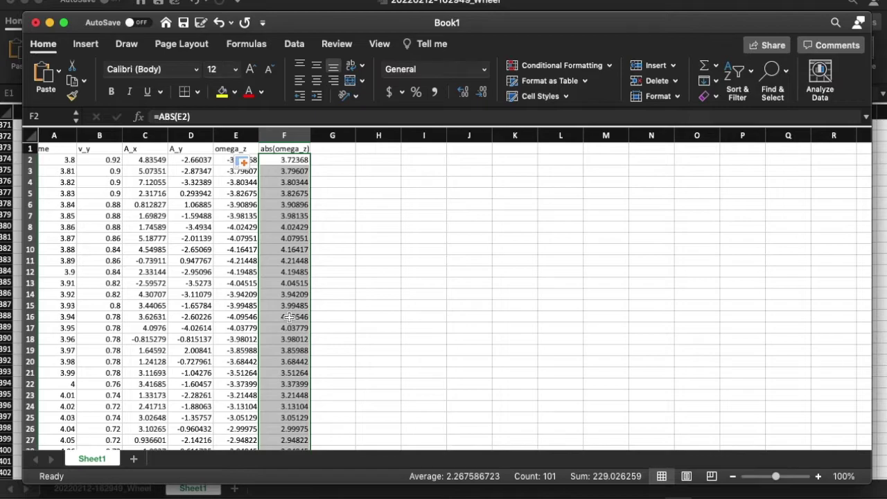
# - Examine where each column's data ends in Book1 and compare the column lengths against the time values up to 4.8
pyautogui.scroll(-8, 288, 317)
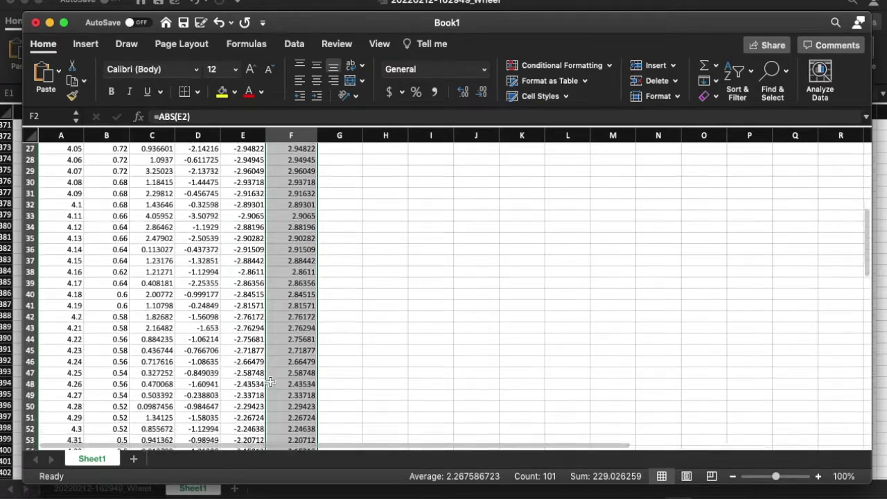
pyautogui.scroll(-20, 270, 383)
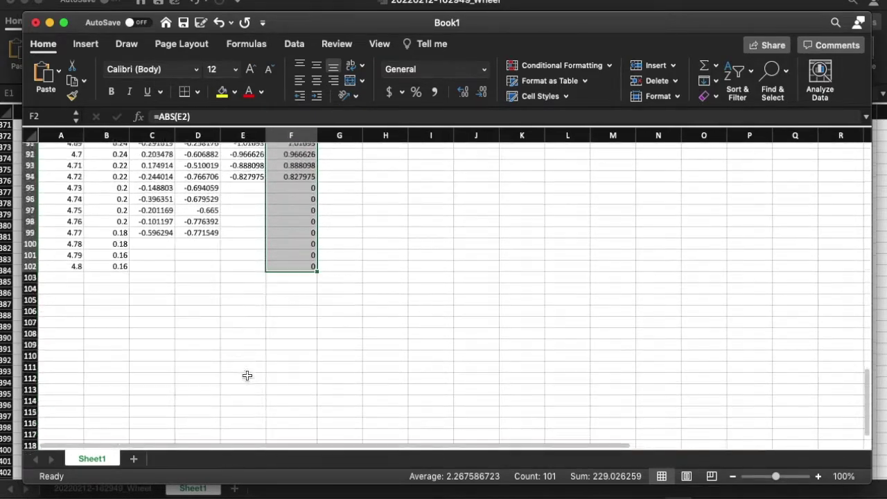
pyautogui.scroll(5, 264, 283)
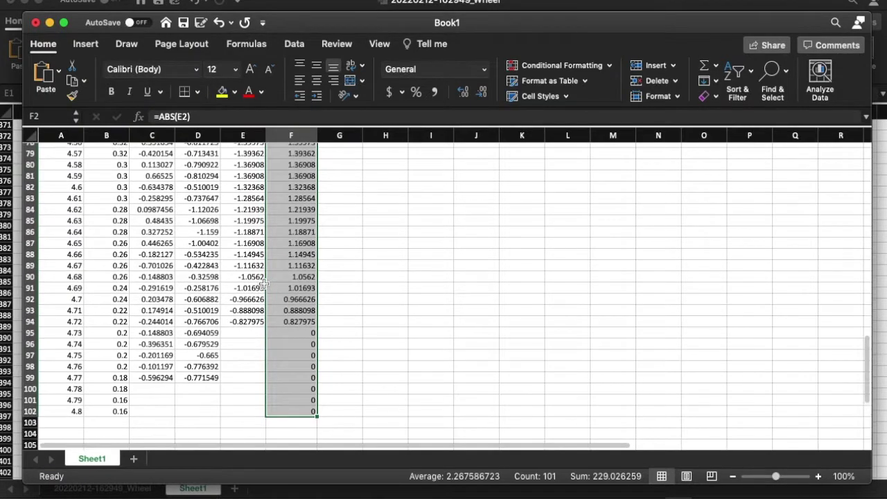
pyautogui.scroll(-2, 298, 321)
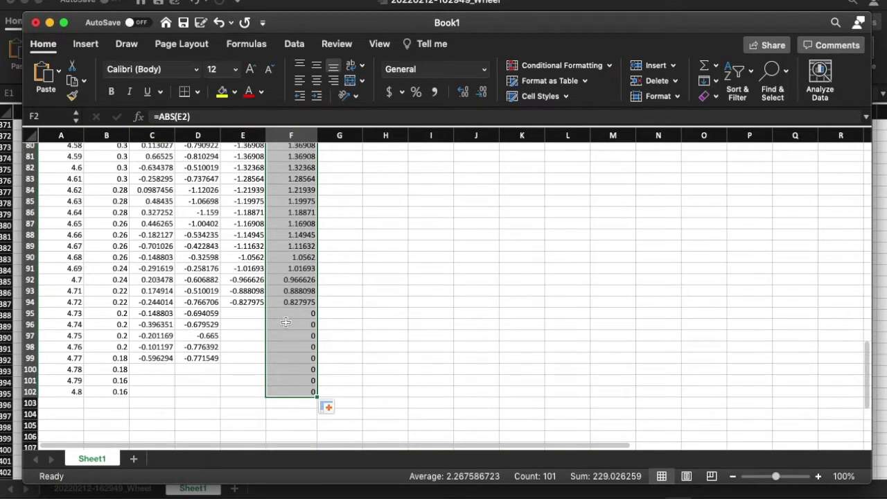
pyautogui.scroll(-2, 294, 314)
pyautogui.scroll(3, 291, 298)
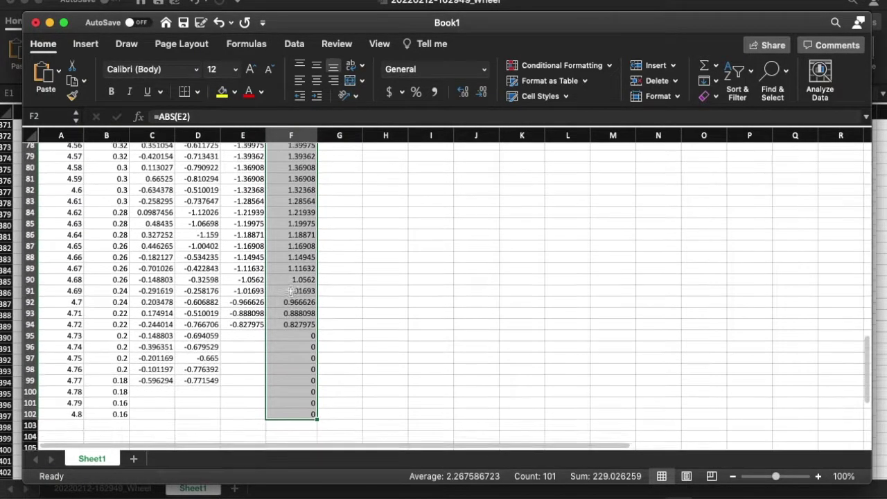
pyautogui.scroll(-1, 292, 292)
pyautogui.scroll(1, 278, 288)
pyautogui.scroll(-4, 257, 283)
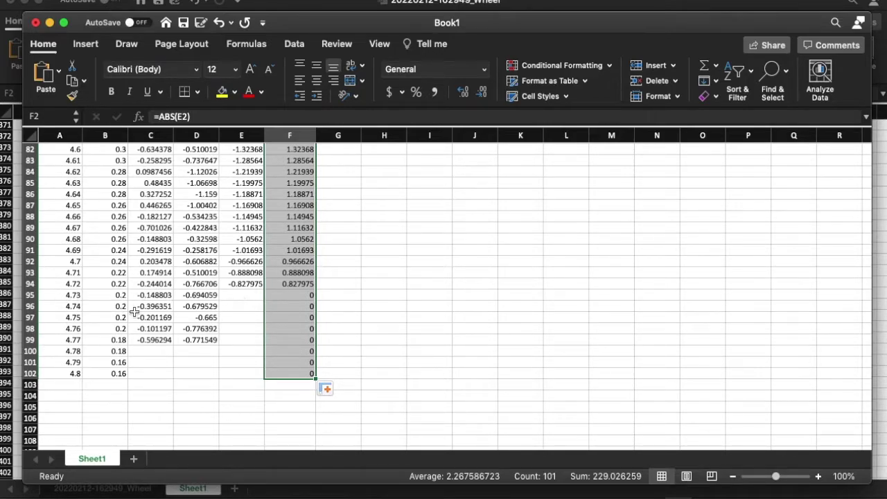
pyautogui.scroll(10, 187, 300)
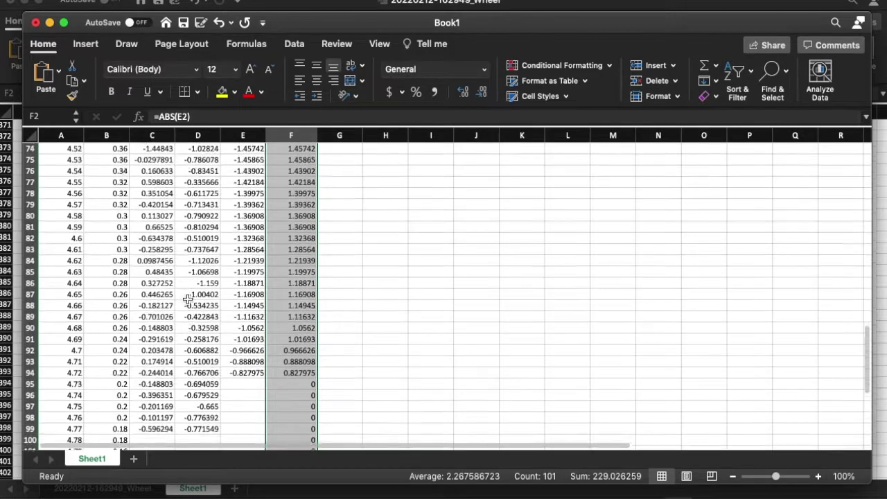
pyautogui.scroll(20, 187, 300)
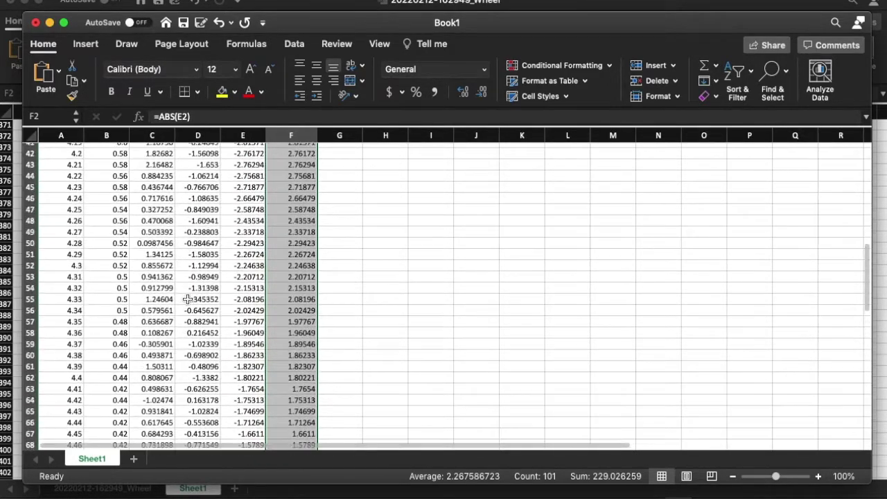
pyautogui.scroll(5, 187, 300)
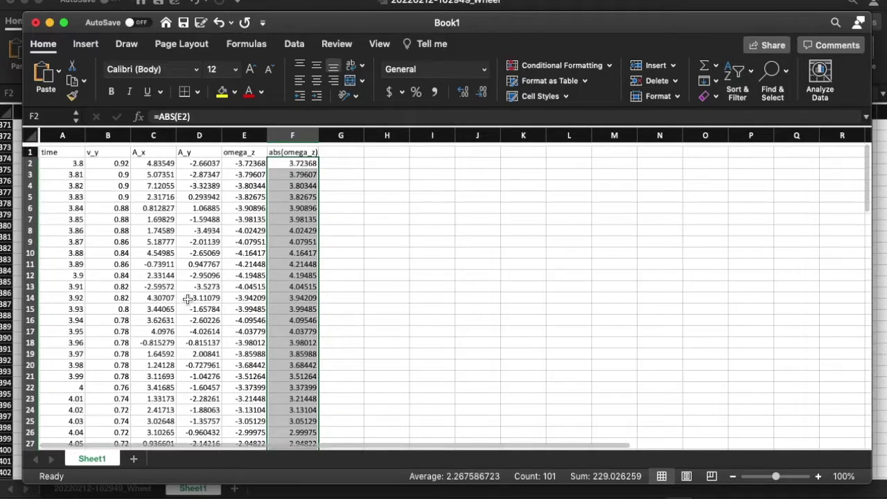
pyautogui.scroll(-20, 62, 164)
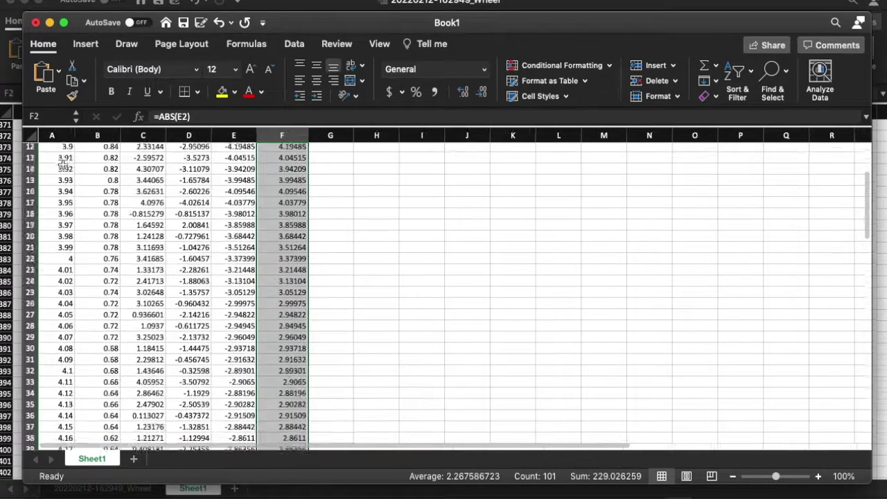
pyautogui.scroll(-3, 62, 164)
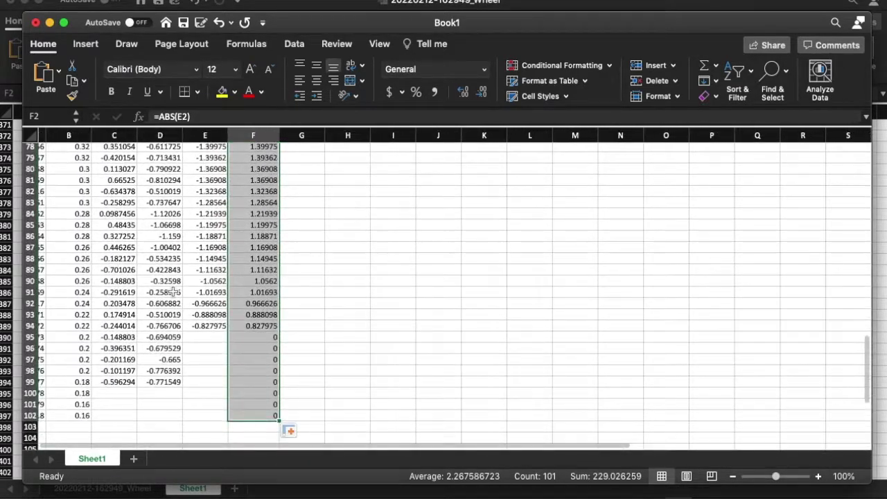
# - Delete rows 95 to 102 in Book1, the rows past the last omega_z value, so all columns end at time 4.72
pyautogui.hscroll(-2, 87, 323)
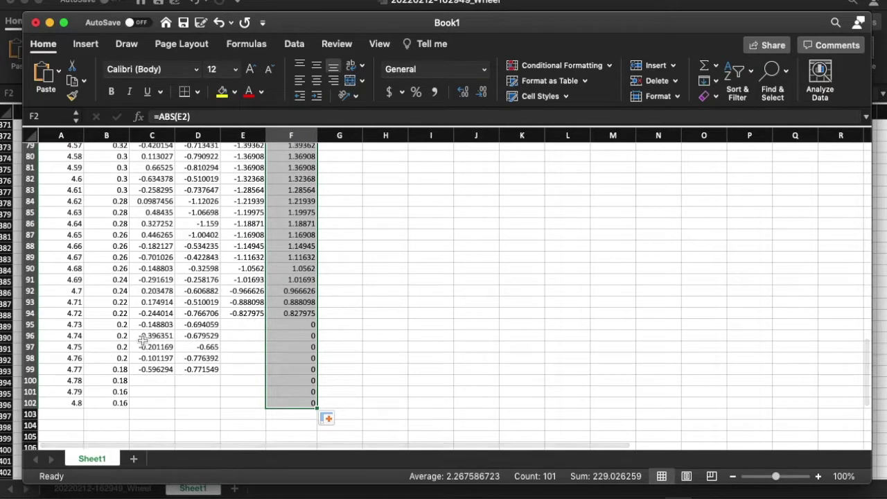
pyautogui.click(30, 325)
pyautogui.moveTo(30, 324); pyautogui.dragTo(35, 403)
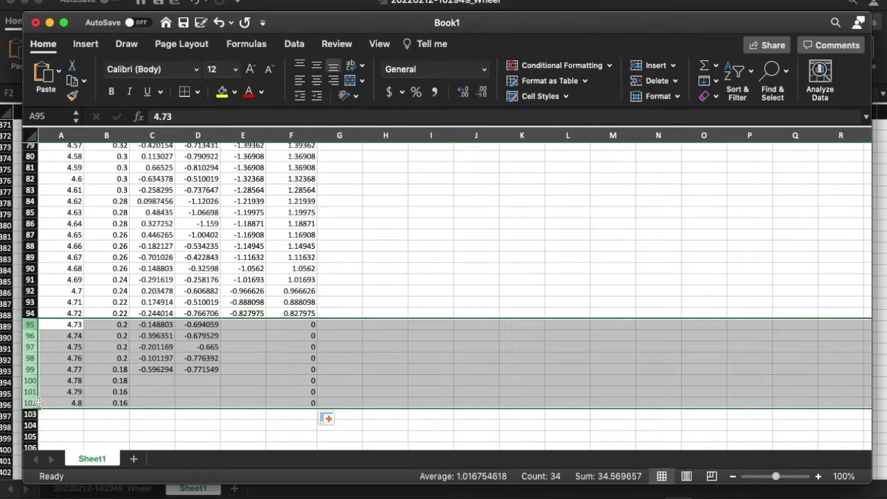
pyautogui.rightClick(30, 370)
pyautogui.click(58, 409)
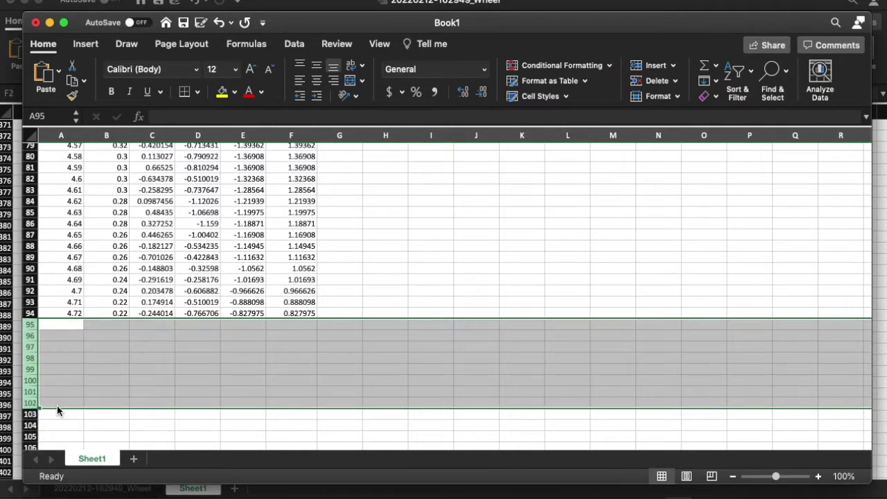
pyautogui.click(122, 313)
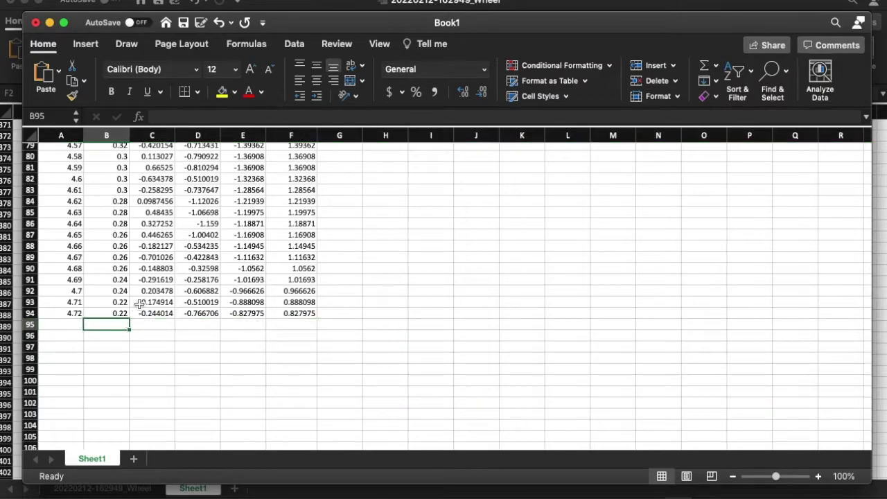
# - Review the trimmed data columns from the last row at time 4.72 back up to the headers in row 1
pyautogui.click(152, 302)
pyautogui.scroll(2, 166, 331)
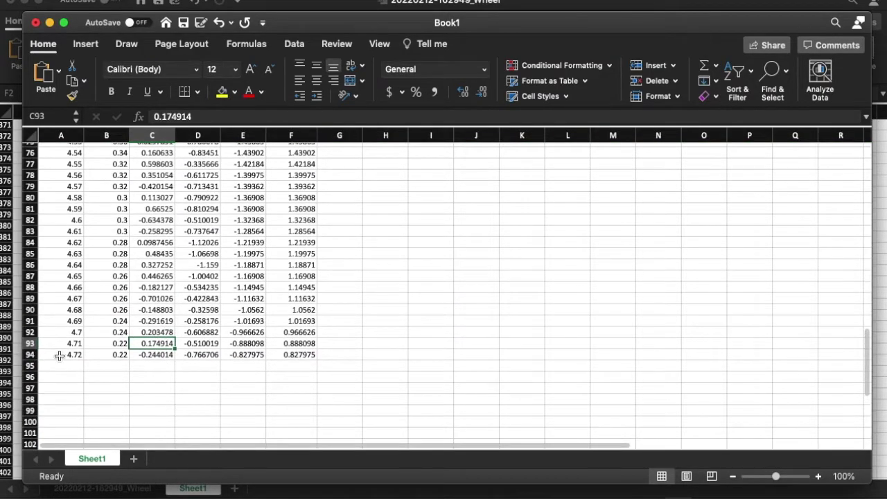
pyautogui.scroll(2, 74, 355)
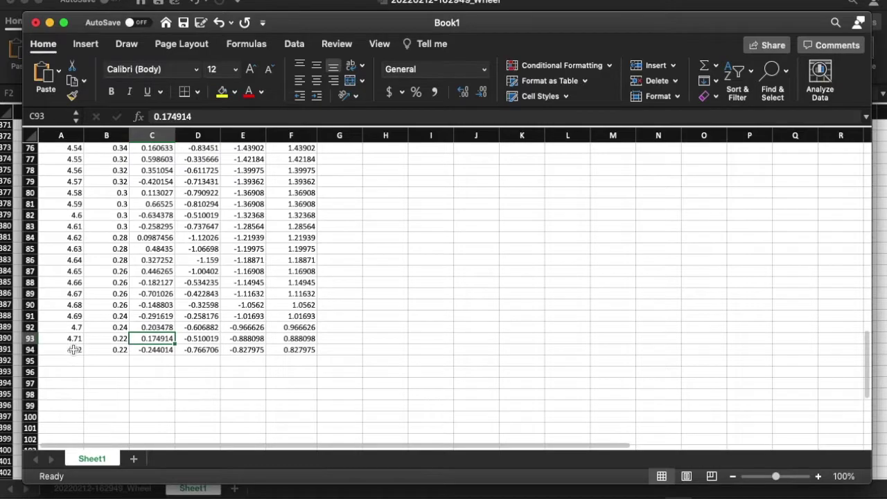
pyautogui.scroll(-1, 74, 352)
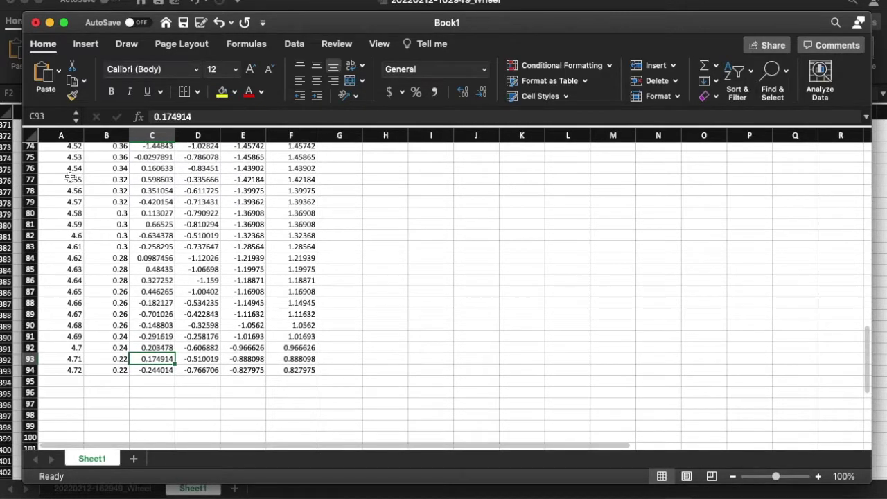
pyautogui.scroll(20, 181, 305)
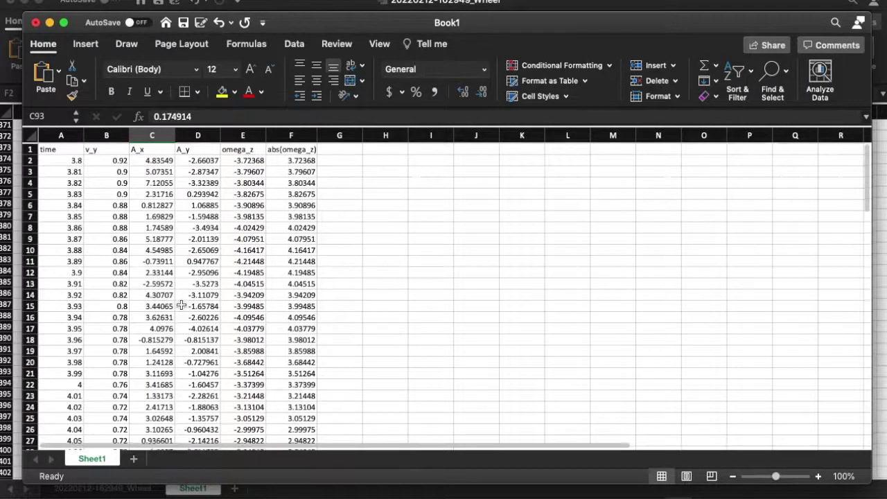